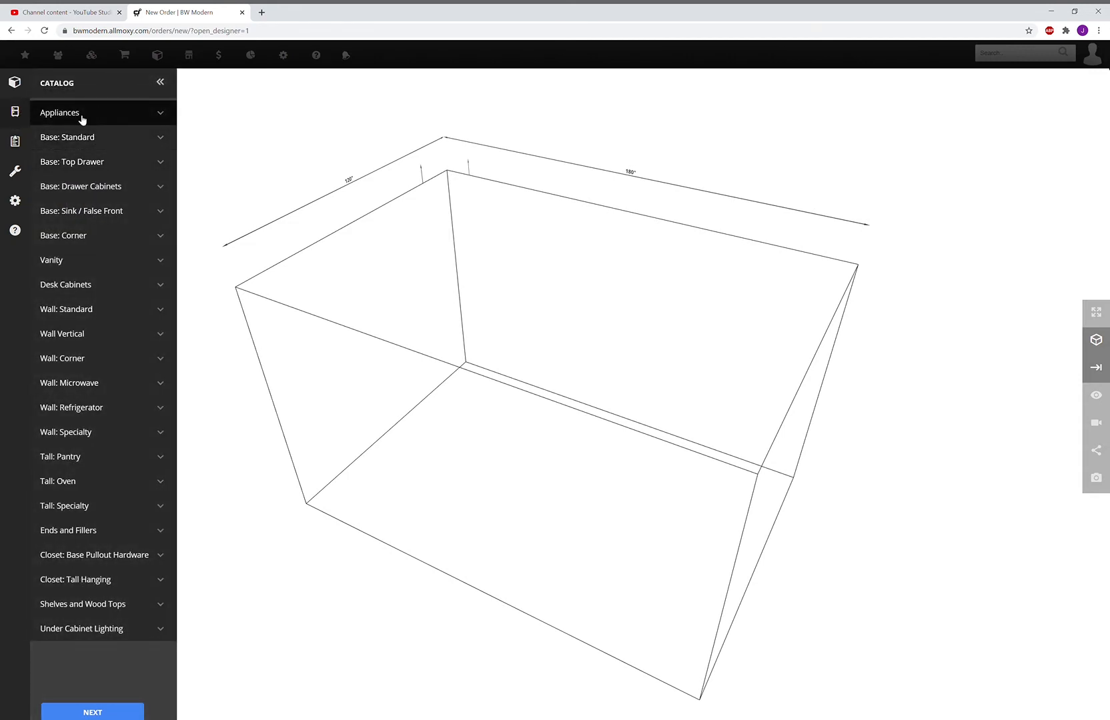
# Browse the catalog's appliance and ends-and-fillers subcategories
pyautogui.click(82, 120)
pyautogui.scroll(-3, 107, 280)
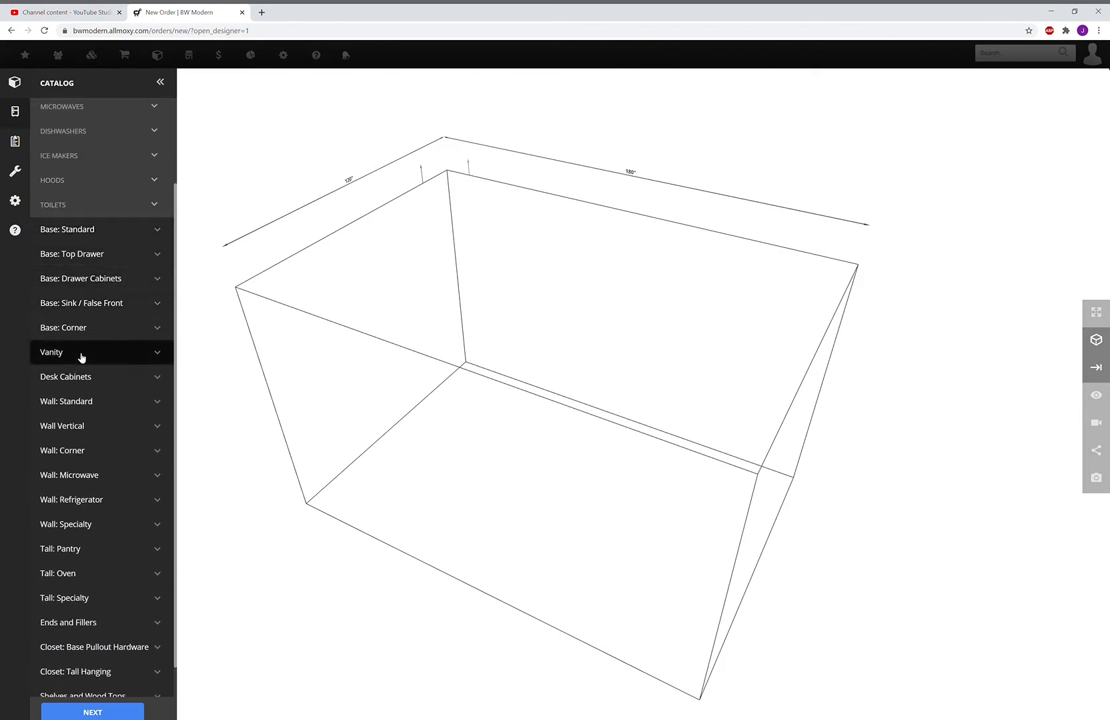
pyautogui.scroll(-1, 83, 357)
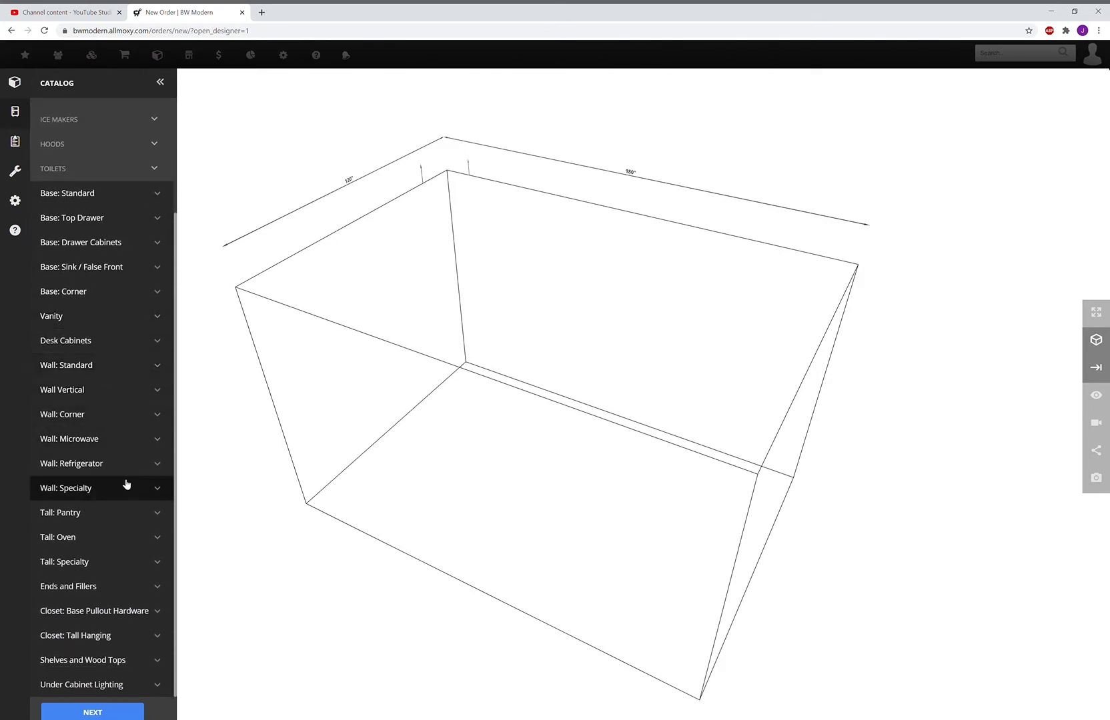
pyautogui.click(94, 590)
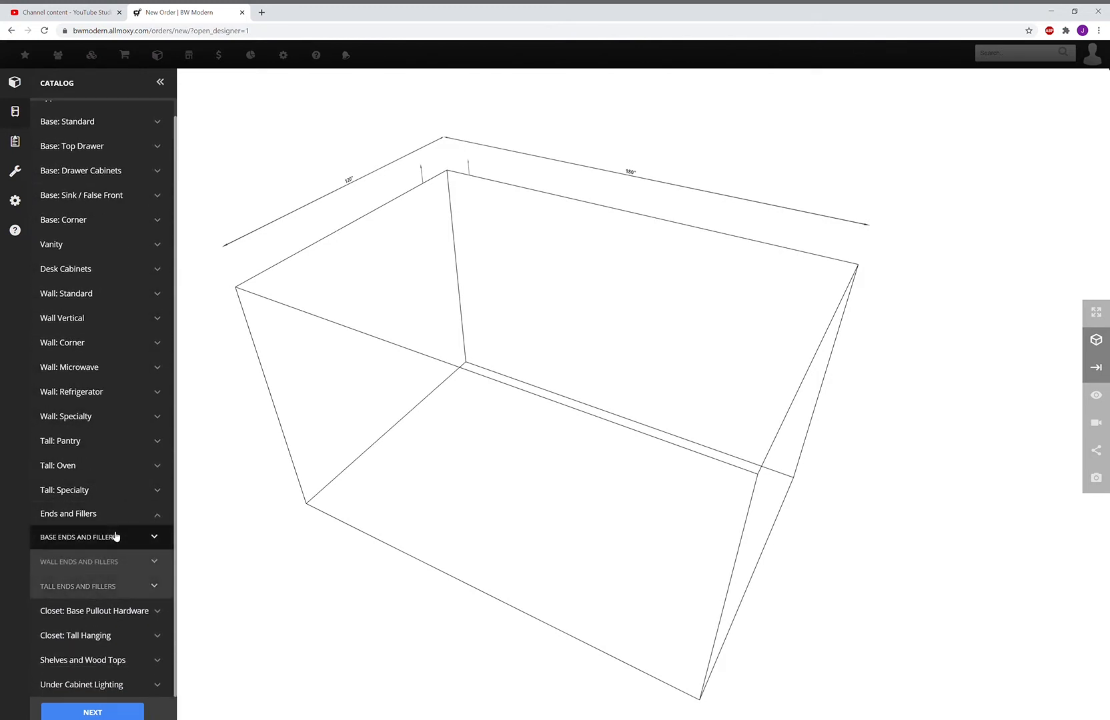
pyautogui.scroll(1, 117, 207)
# Review the window and door styles under Room Settings > Doors & Windows
pyautogui.click(20, 81)
pyautogui.click(92, 266)
pyautogui.click(91, 281)
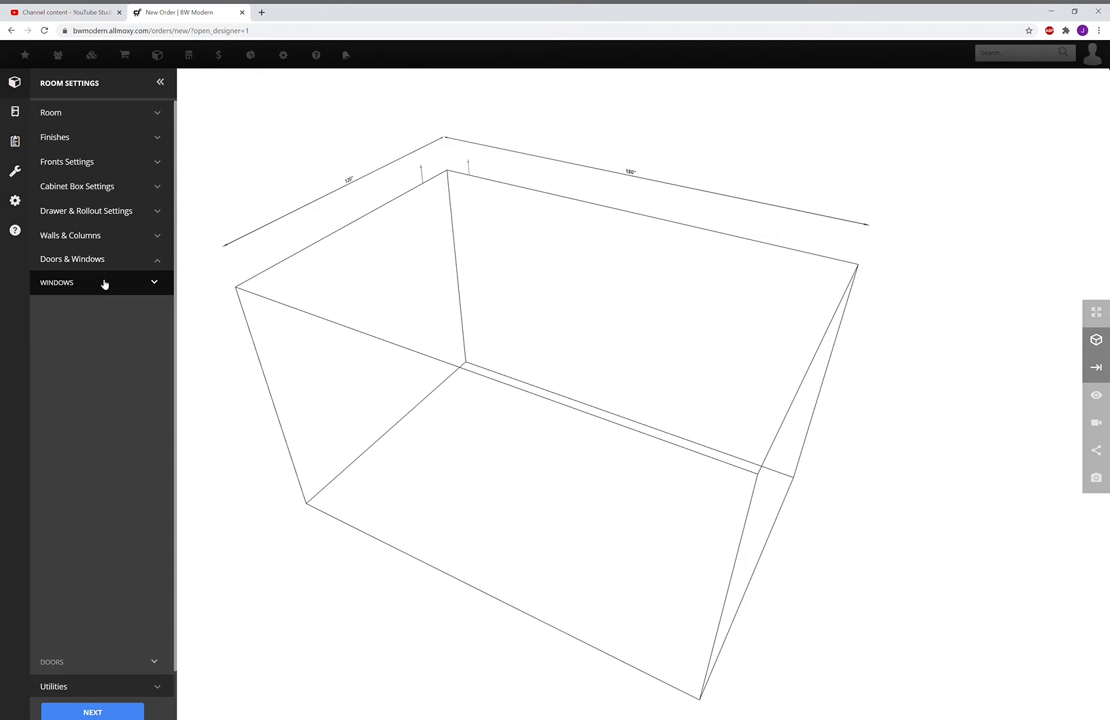
pyautogui.scroll(-1, 104, 284)
pyautogui.click(76, 637)
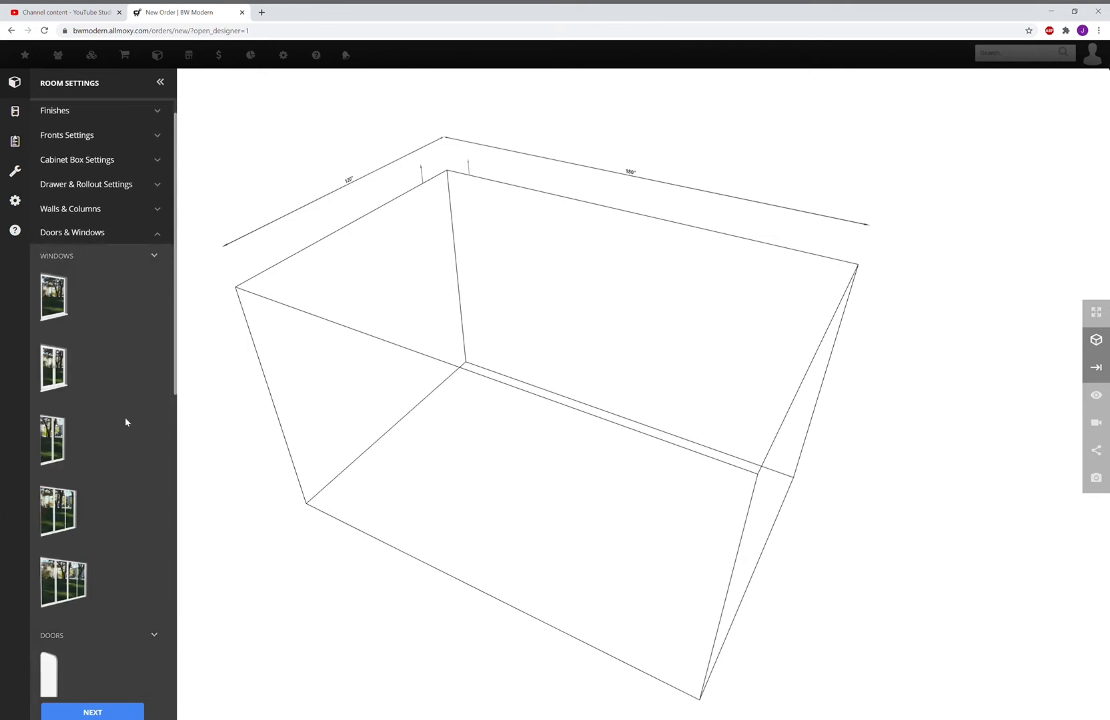
pyautogui.scroll(1, 124, 419)
# Back in the catalog, expand Desk Cabinets and list the Base: Standard cabinets
pyautogui.click(16, 112)
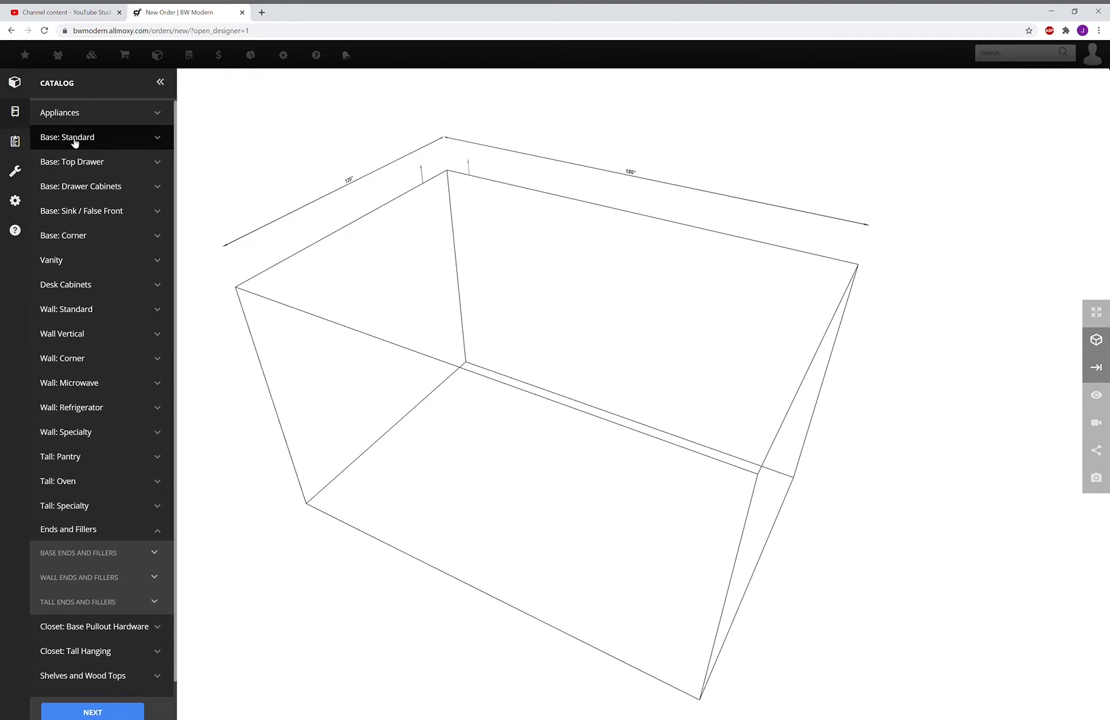
pyautogui.click(89, 286)
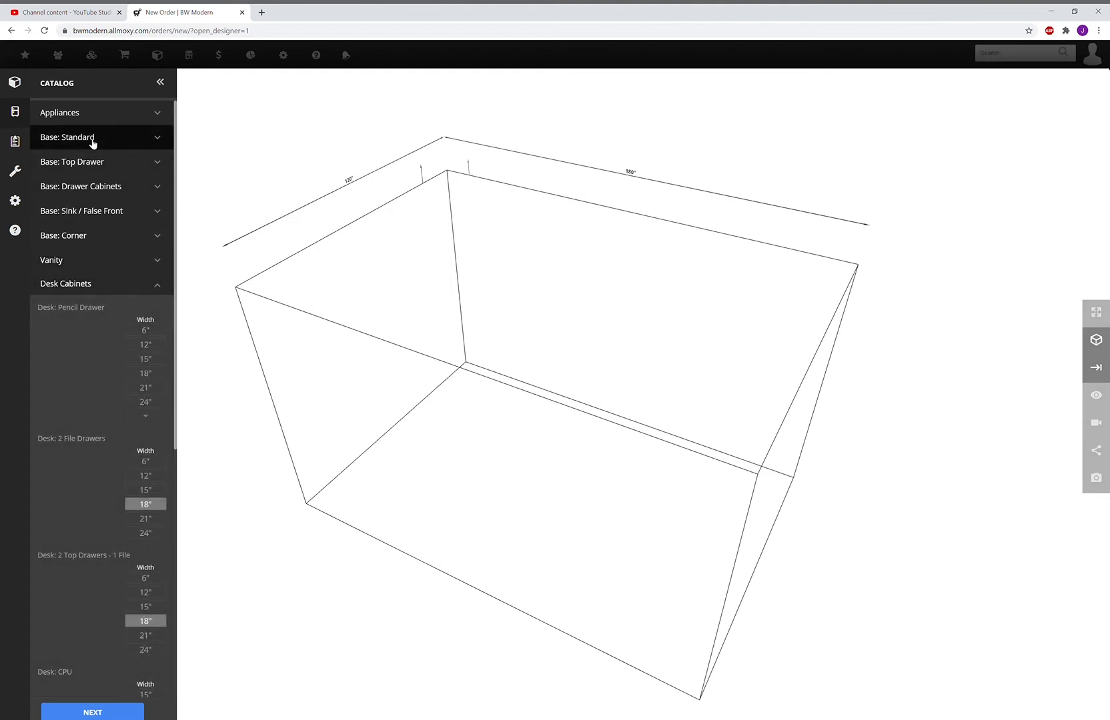
pyautogui.click(93, 141)
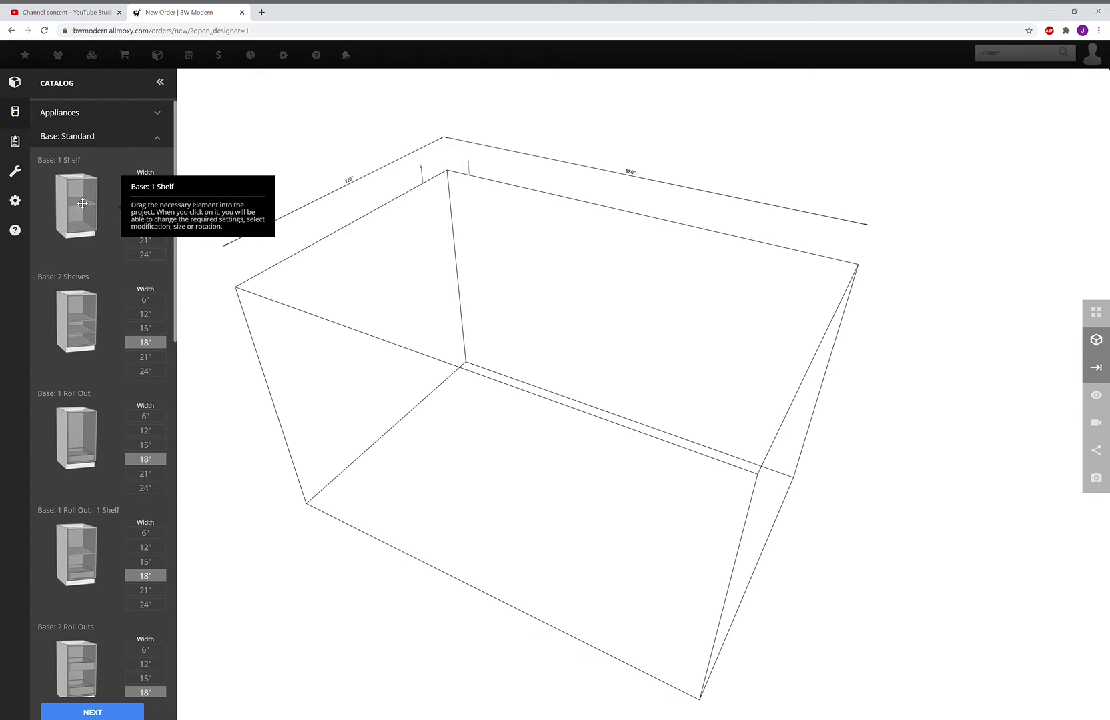
# Drop an 18" Base: 1 Shelf cabinet on the back wall, 93 1/16" from the left wall
pyautogui.click(105, 211)
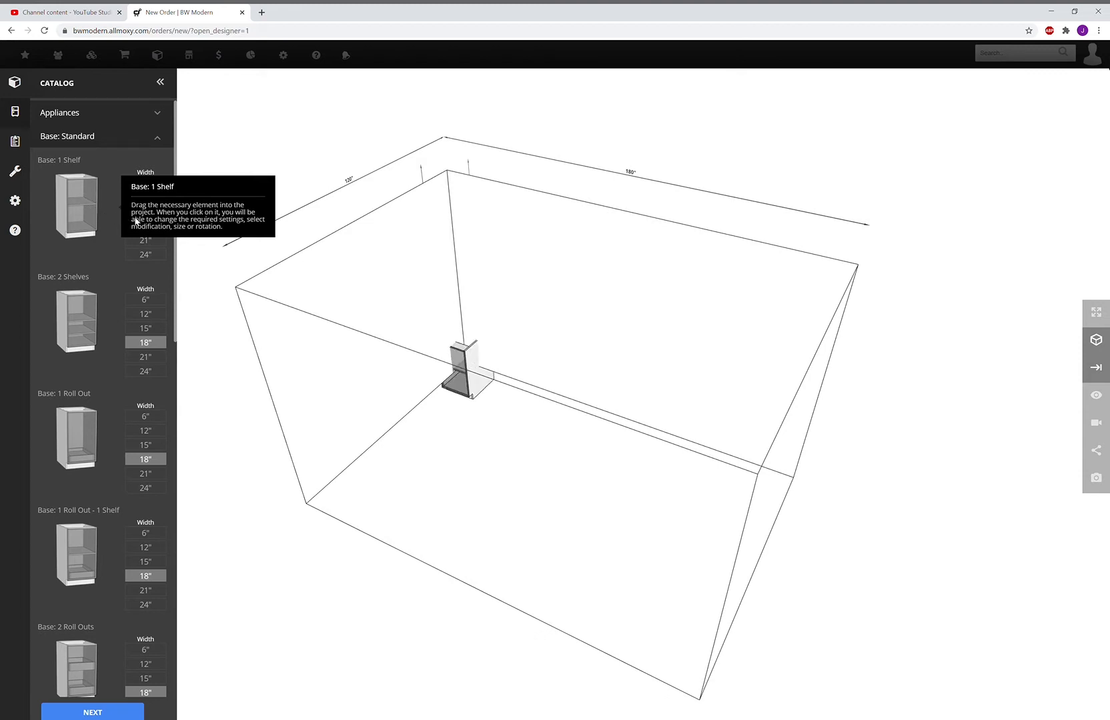
pyautogui.click(399, 462)
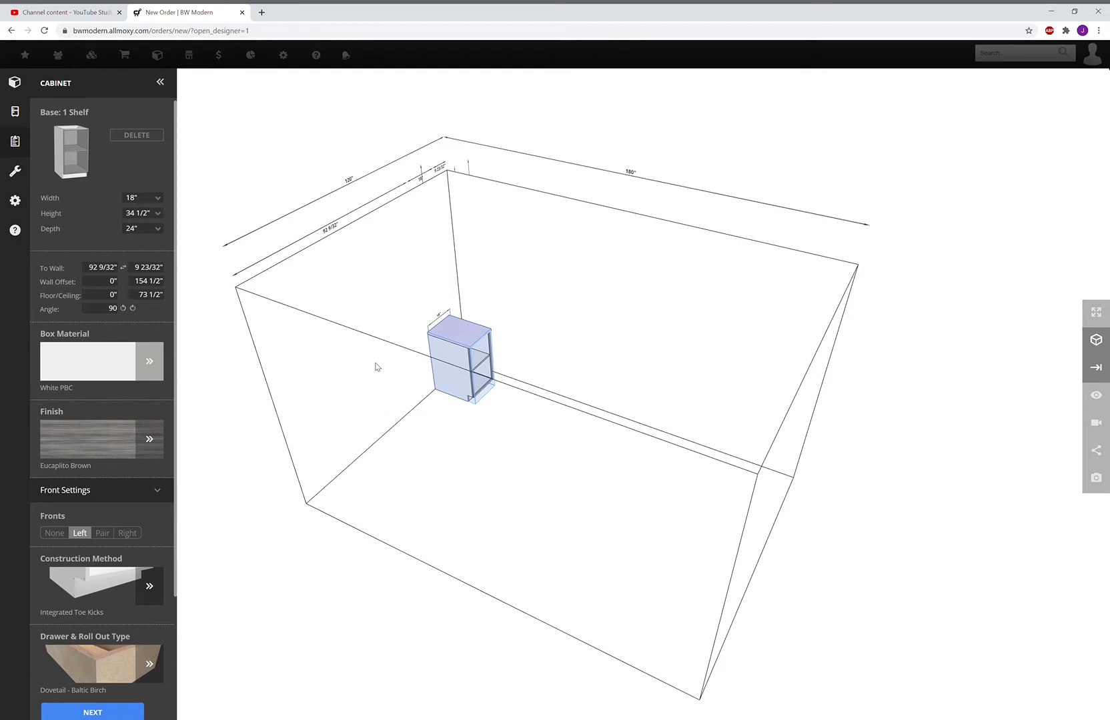
pyautogui.moveTo(456, 379); pyautogui.dragTo(653, 390)
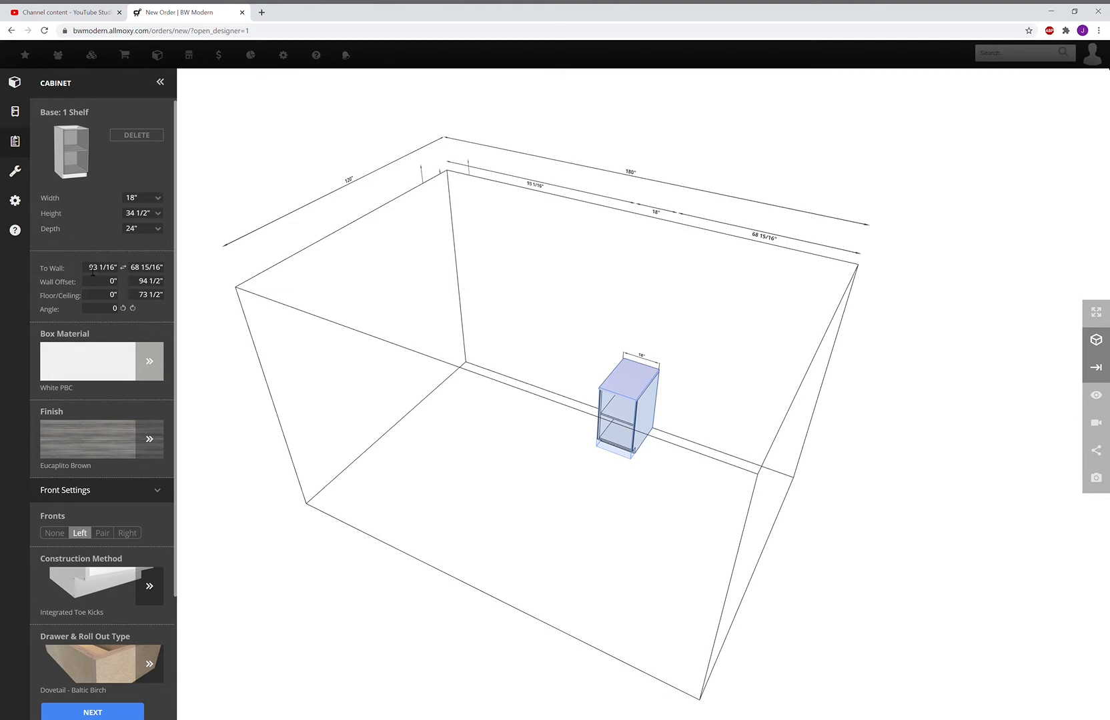
# Set the cabinet's left To Wall distance to 0, then its right To Wall to 24"
pyautogui.moveTo(93, 271); pyautogui.dragTo(124, 270)
pyautogui.write('0')
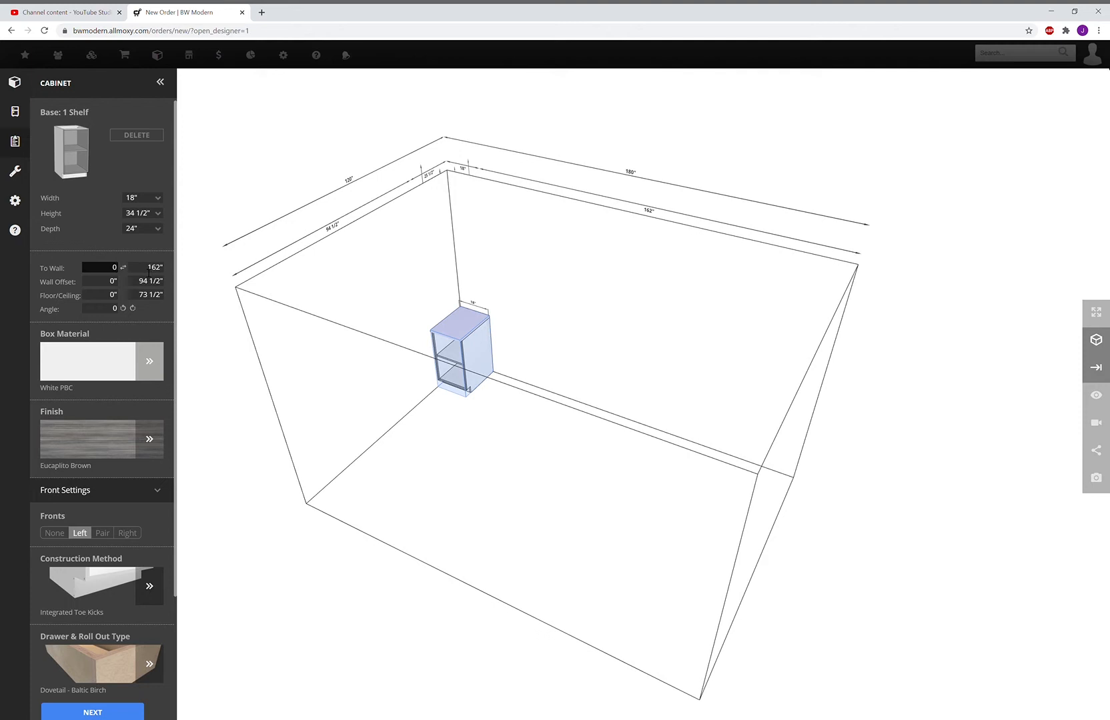
pyautogui.click(157, 268)
pyautogui.write('24')
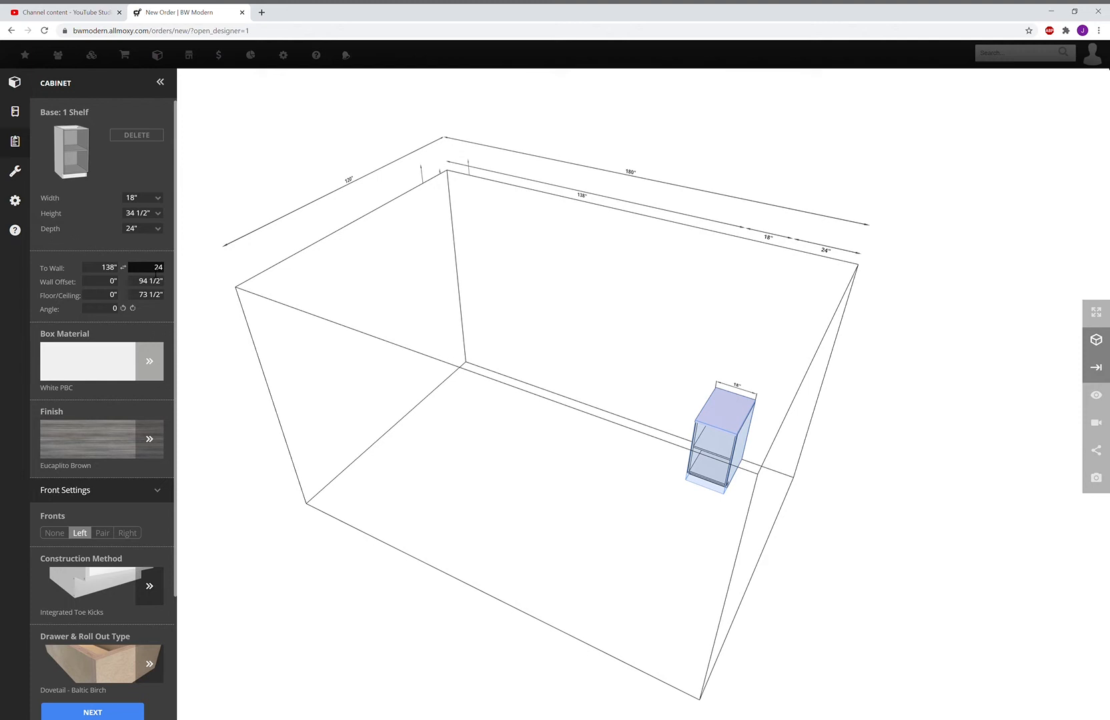
# Slide the base cabinet left and rotate it in 45-degree steps to -180 degrees
pyautogui.moveTo(727, 417); pyautogui.dragTo(680, 403)
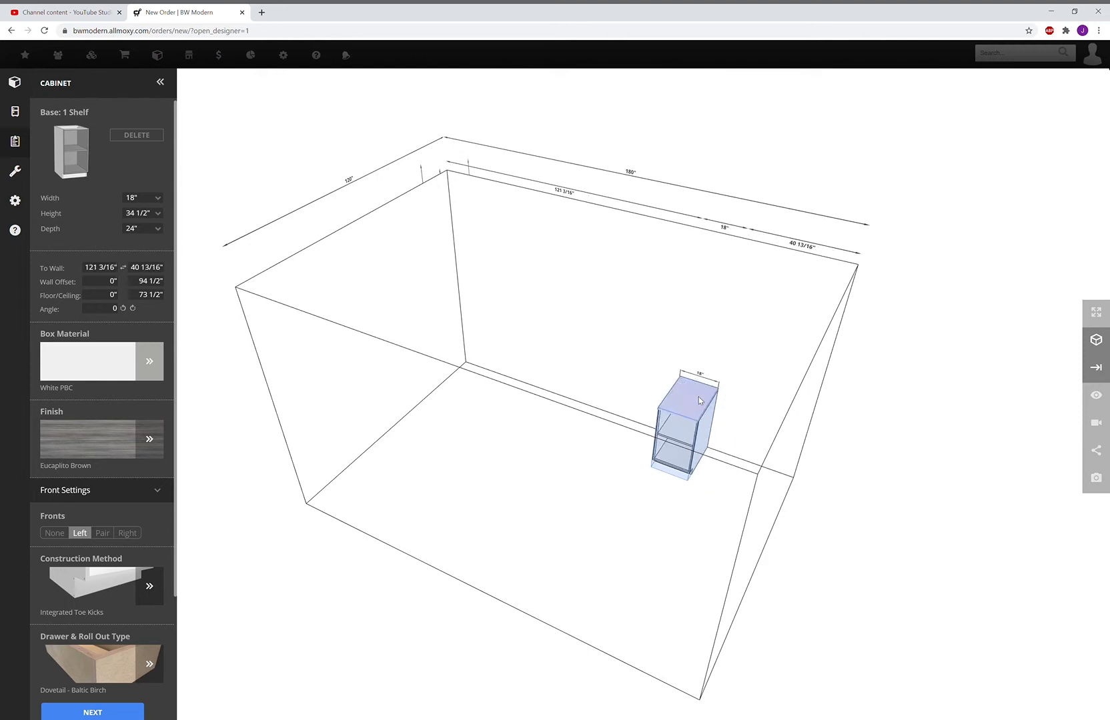
pyautogui.click(124, 309)
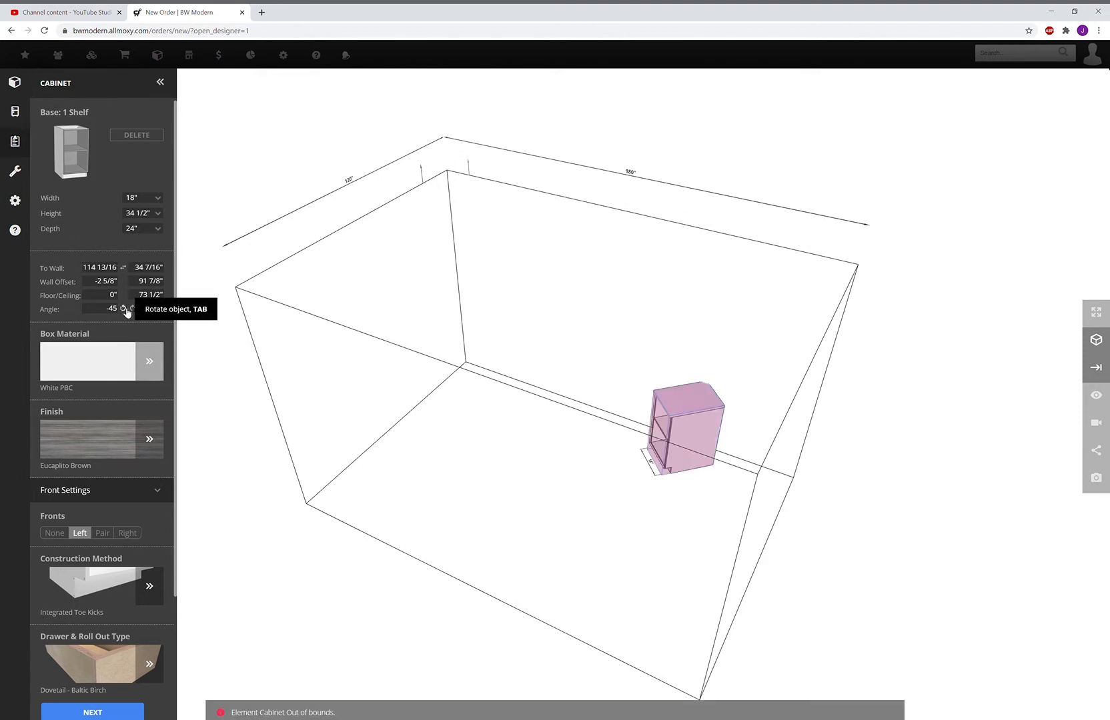
pyautogui.click(123, 308)
pyautogui.click(123, 308)
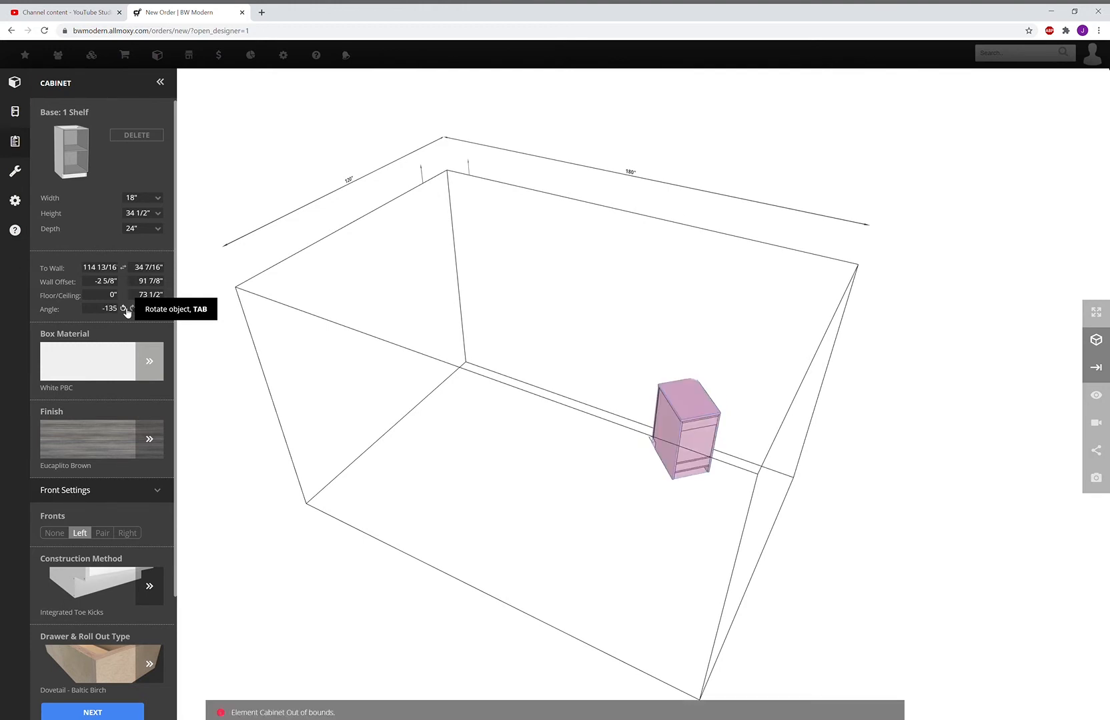
pyautogui.click(123, 309)
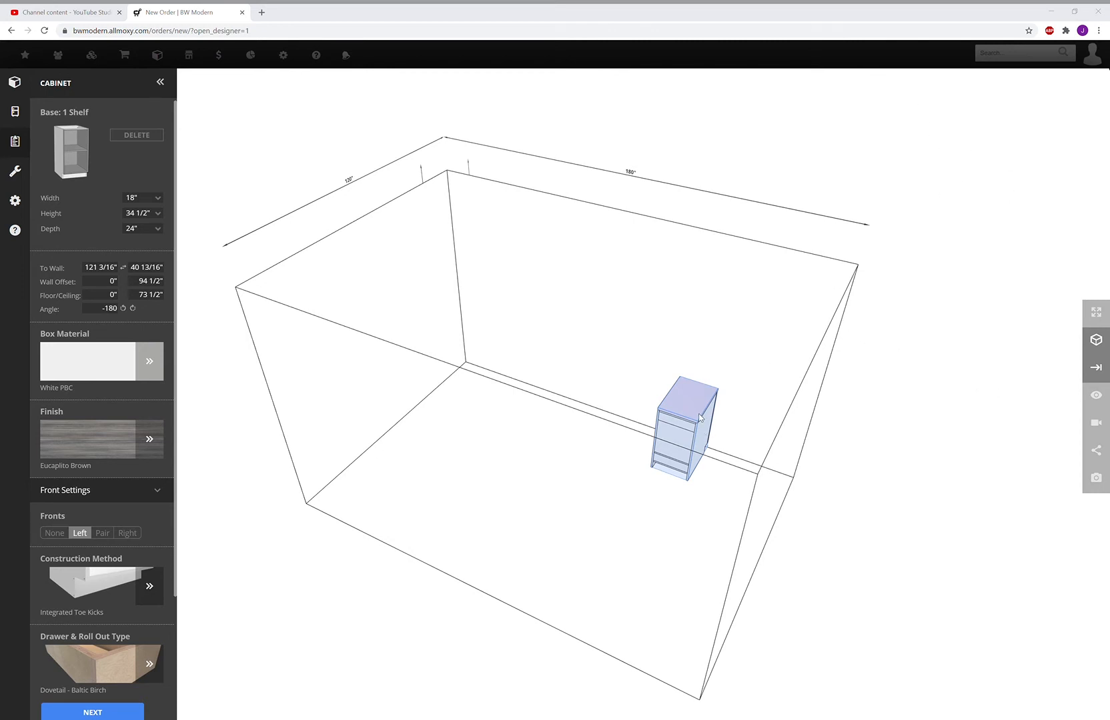
# Set the cabinet's Wall Offset to 66" from the back wall
pyautogui.click(101, 285)
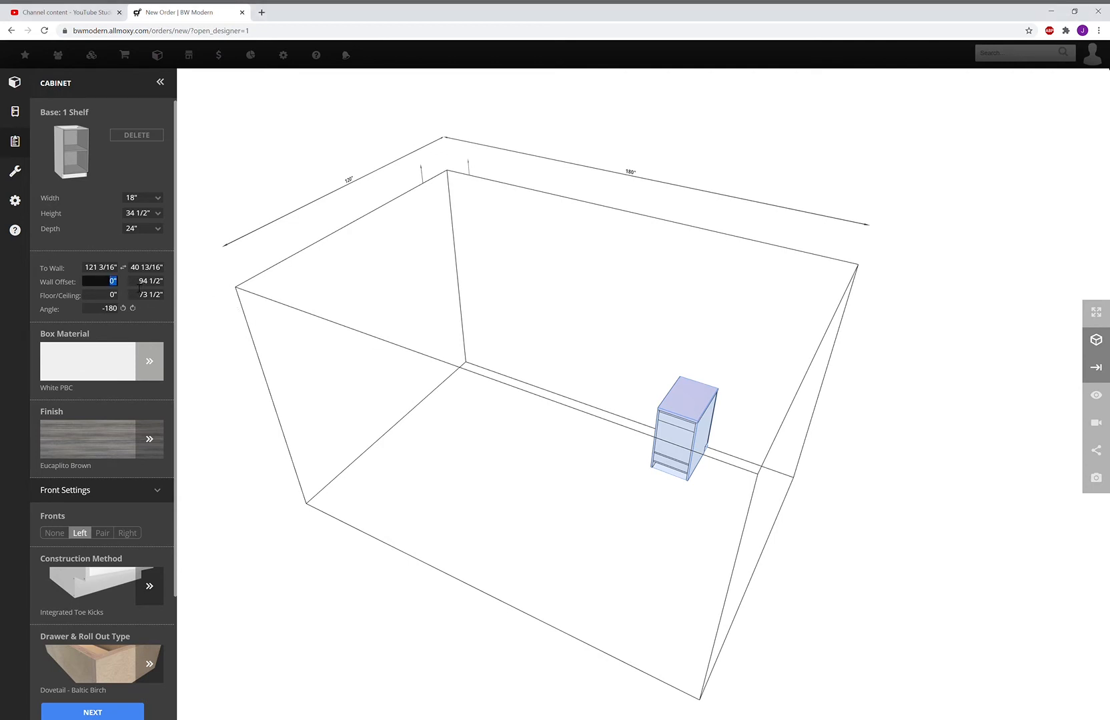
pyautogui.write('66')
pyautogui.click(545, 570)
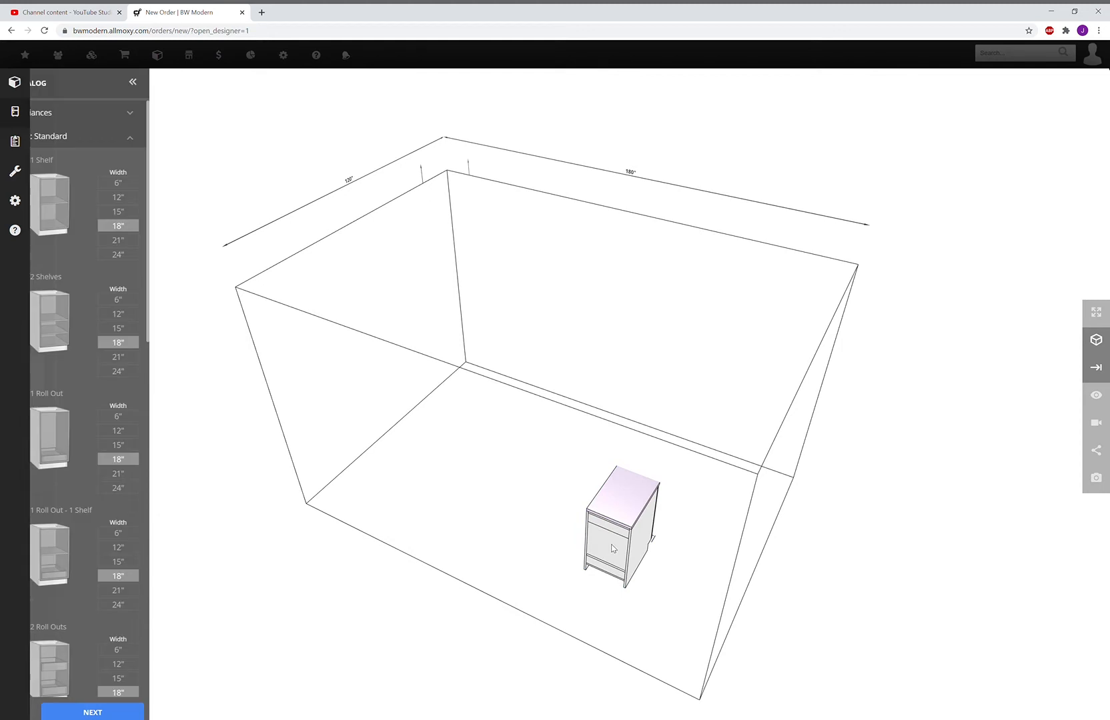
# Place a second 18" Base: 1 Shelf cabinet against the back wall
pyautogui.moveTo(950, 445); pyautogui.dragTo(865, 475)
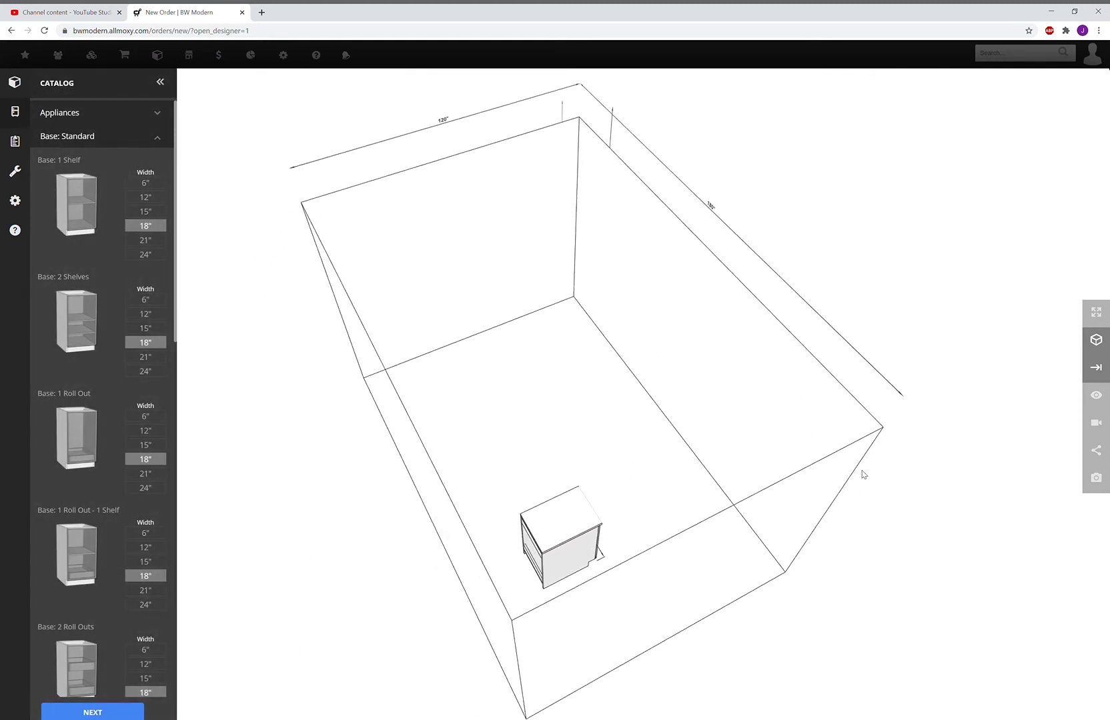
pyautogui.moveTo(91, 216); pyautogui.dragTo(725, 476)
pyautogui.moveTo(827, 565); pyautogui.dragTo(681, 478)
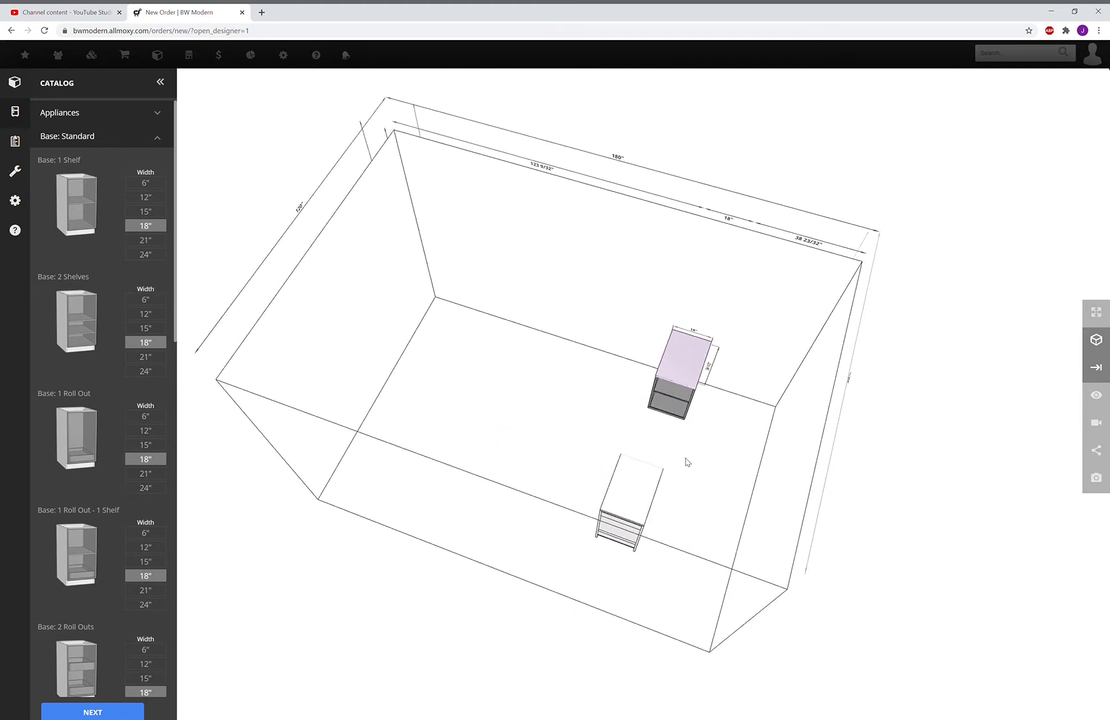
pyautogui.click(639, 503)
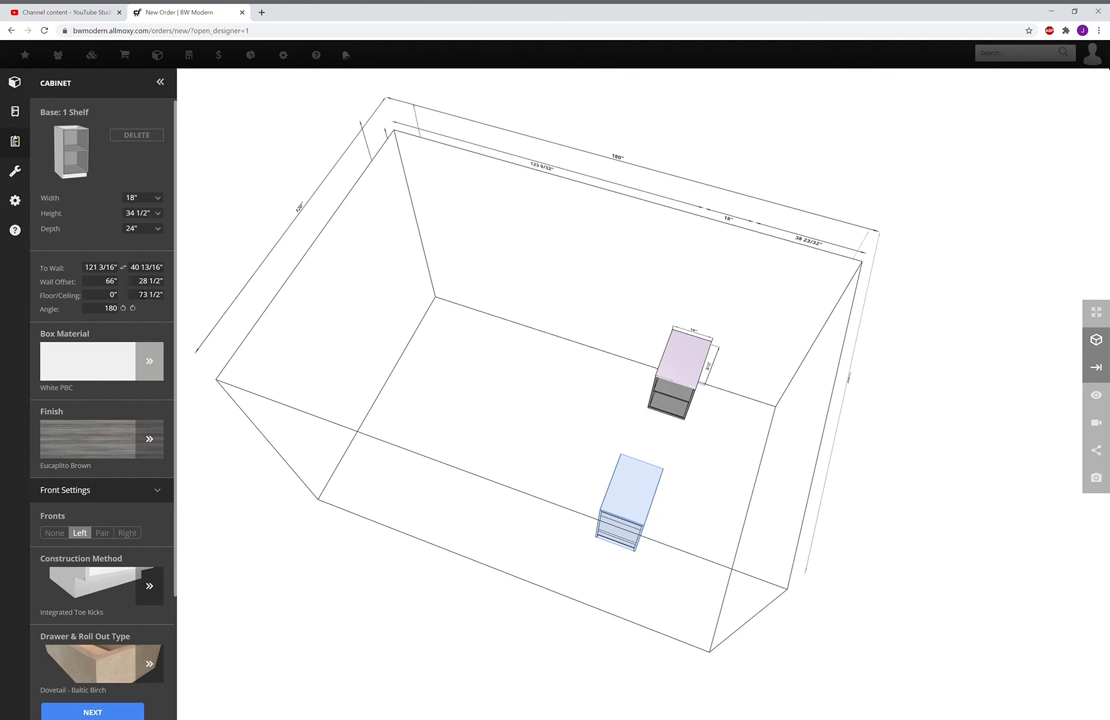
pyautogui.click(499, 309)
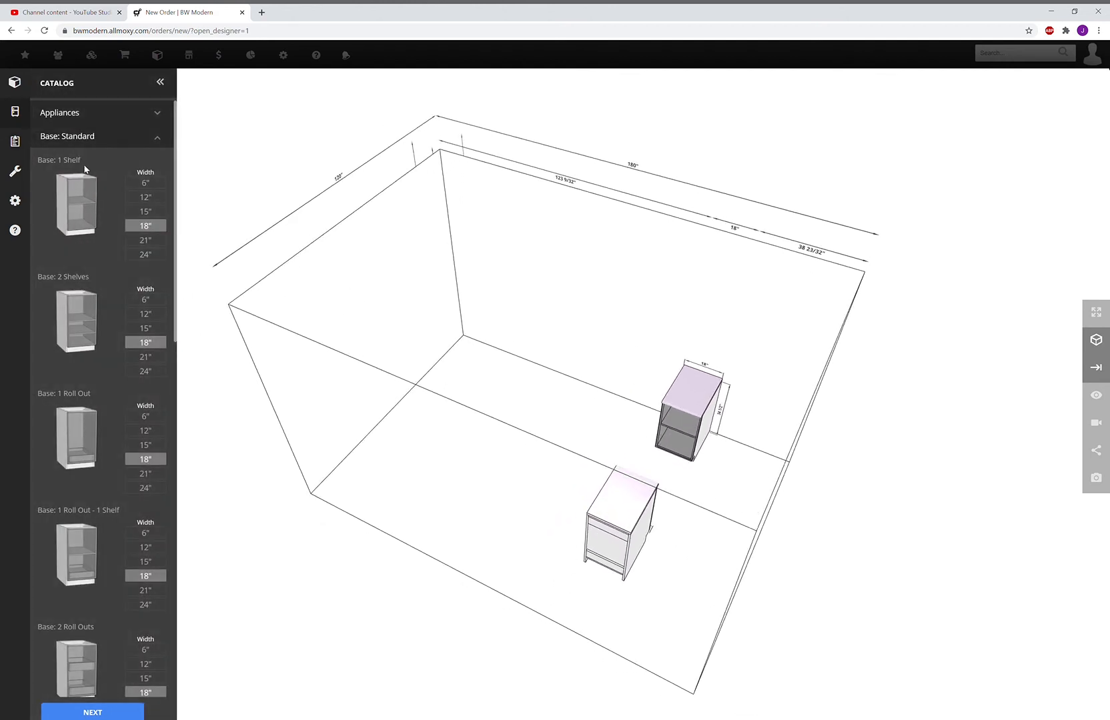
# List the Wall: Standard cabinets in the catalog
pyautogui.scroll(-8, 113, 255)
pyautogui.scroll(-5, 112, 267)
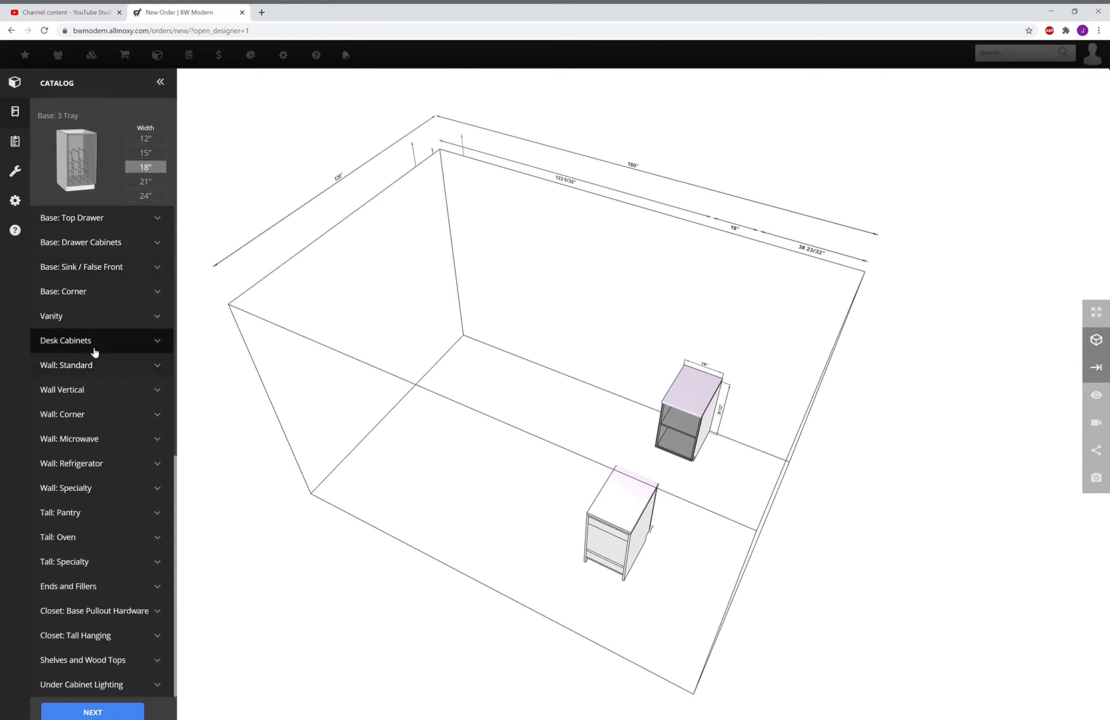
pyautogui.click(92, 374)
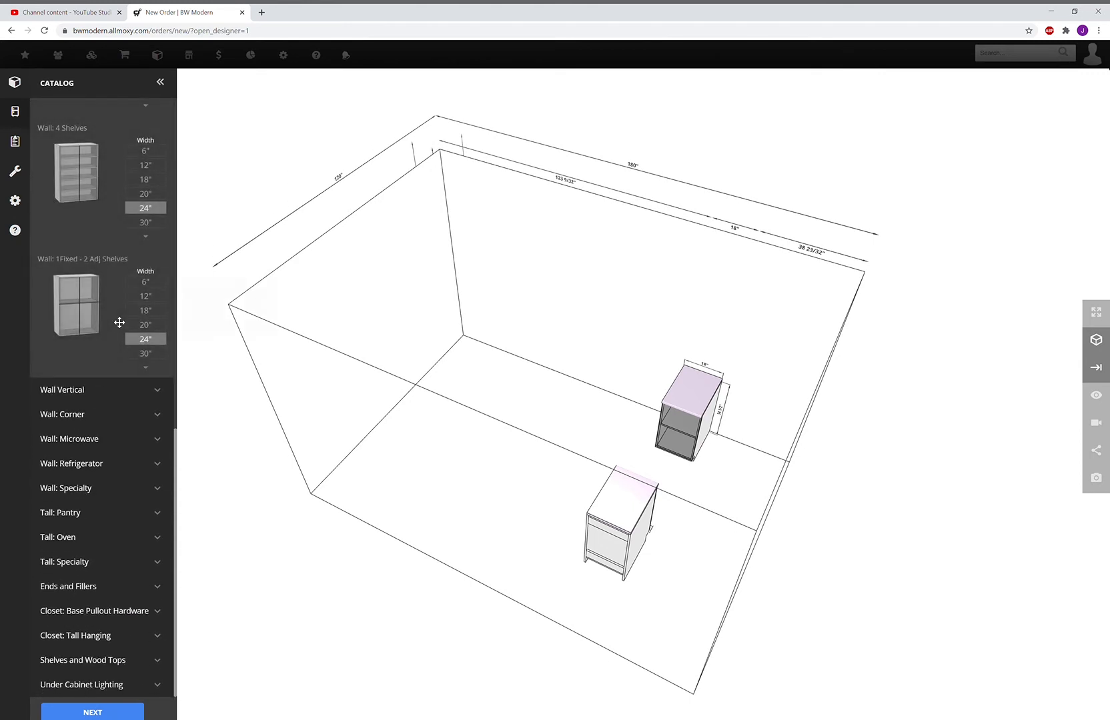
pyautogui.scroll(5, 115, 314)
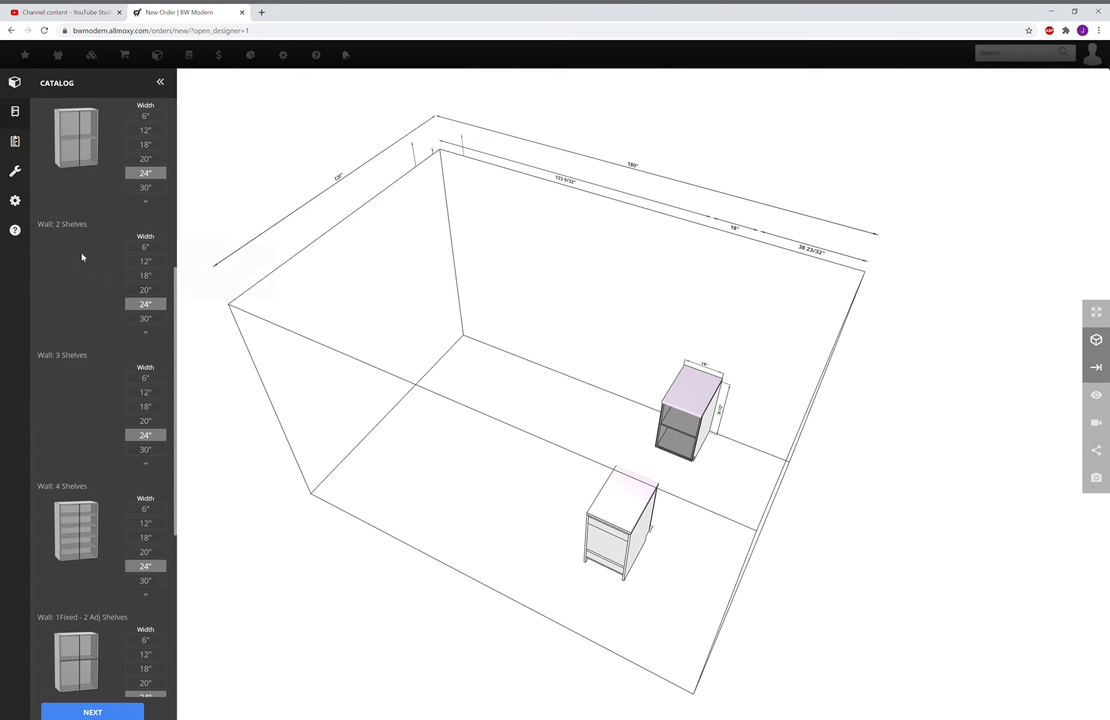
pyautogui.scroll(1, 80, 251)
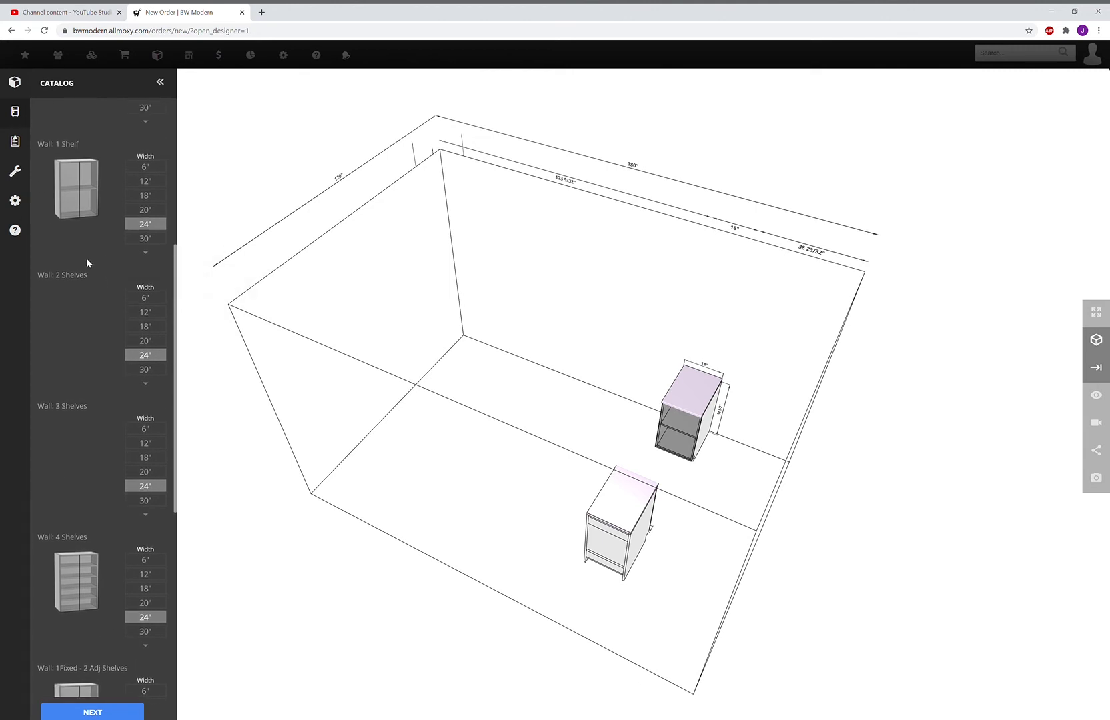
# Hang a 24" Wall: 1 Shelf cabinet on the back wall, 54" above the floor
pyautogui.click(74, 193)
pyautogui.moveTo(404, 243); pyautogui.dragTo(581, 269)
pyautogui.moveTo(598, 272); pyautogui.dragTo(616, 276)
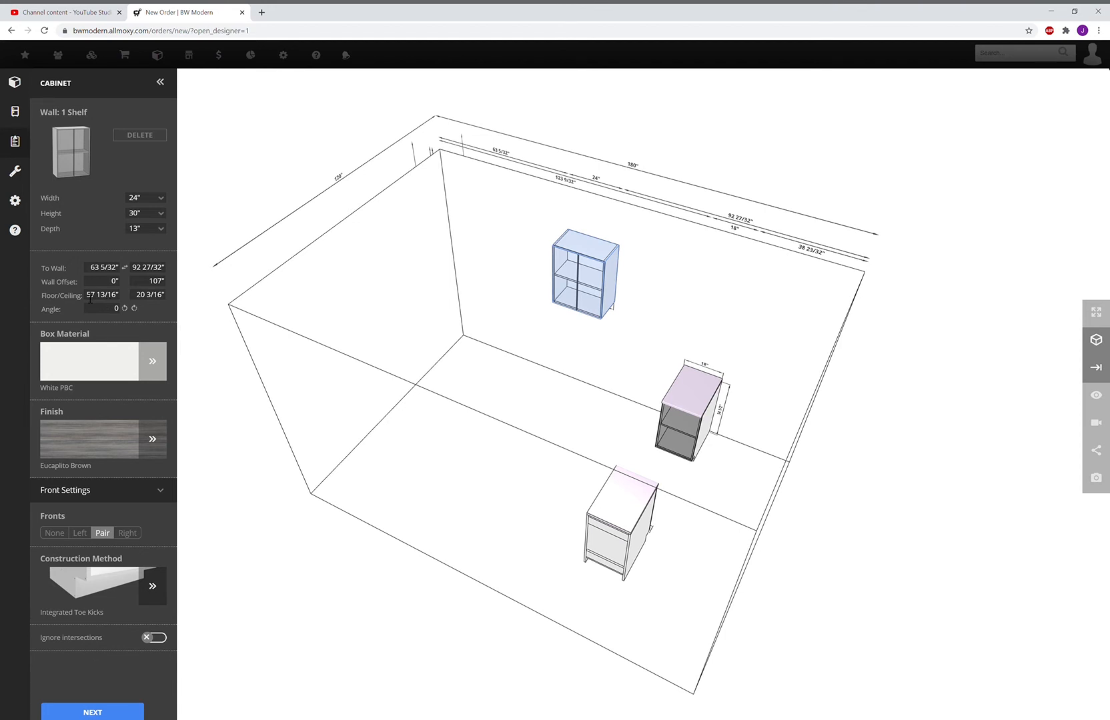
pyautogui.click(91, 299)
pyautogui.write('54')
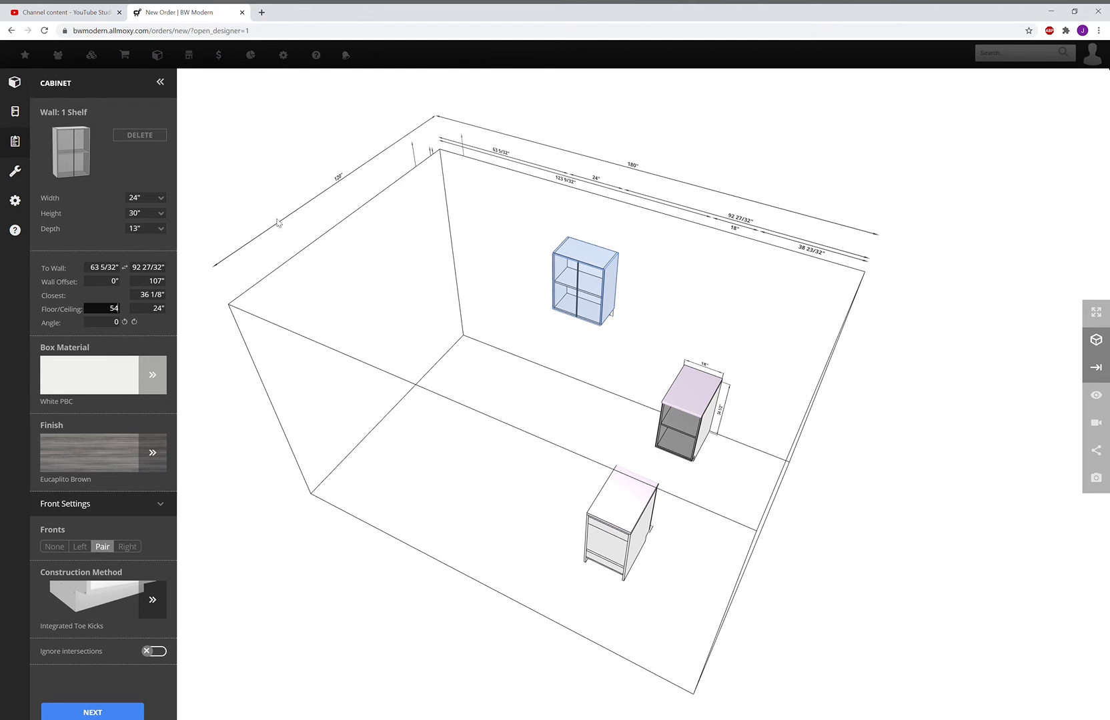
pyautogui.moveTo(270, 214); pyautogui.dragTo(265, 180)
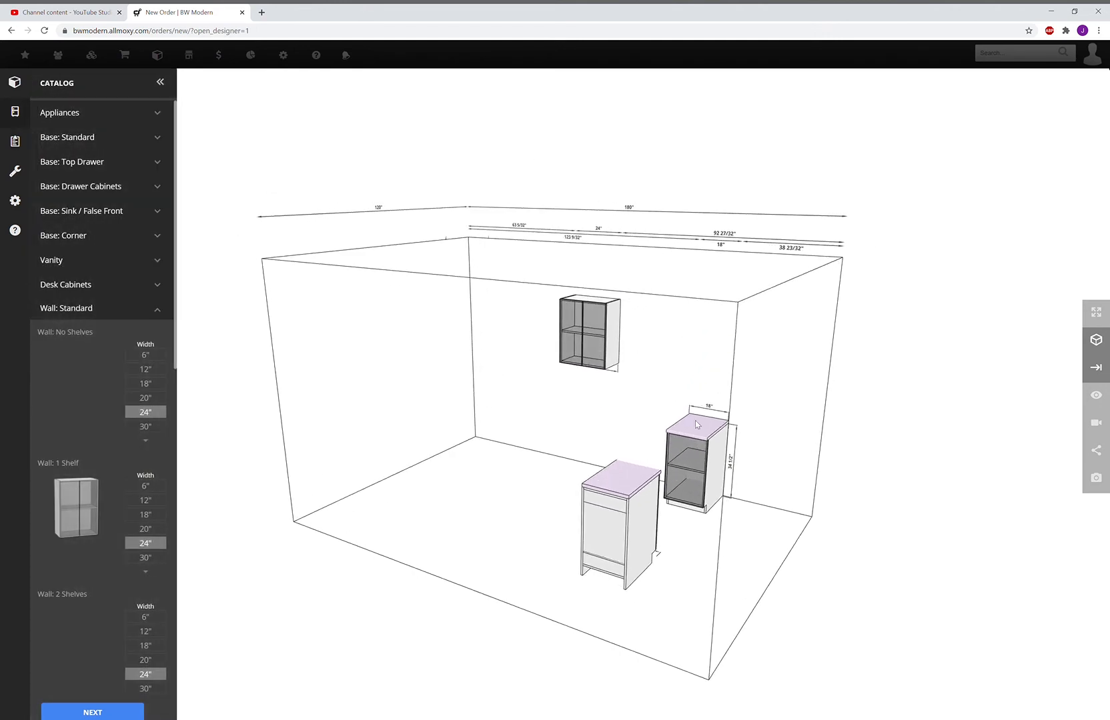
# Move the right base cabinet beneath the wall cabinet
pyautogui.moveTo(692, 437); pyautogui.dragTo(595, 423)
pyautogui.click(702, 442)
pyautogui.moveTo(415, 388); pyautogui.dragTo(428, 446)
# Reposition the wall cabinet along the back wall and set it 54" above the floor
pyautogui.click(584, 281)
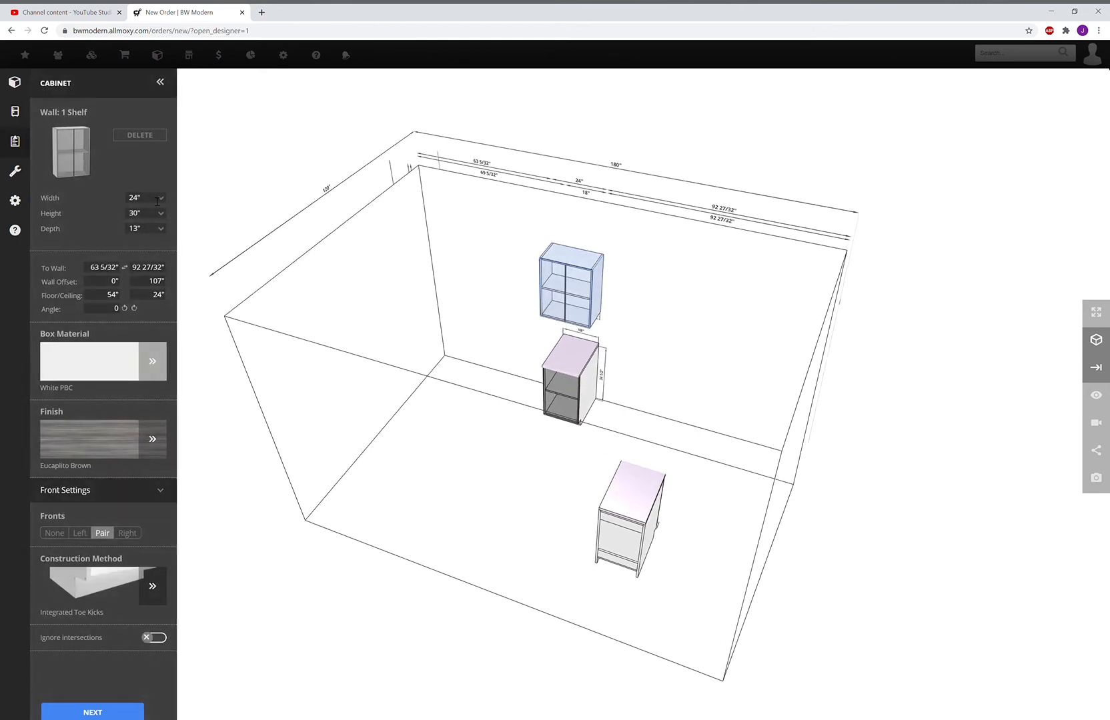
pyautogui.moveTo(553, 288)
pyautogui.mouseDown()
pyautogui.moveTo(561, 258)
pyautogui.moveTo(567, 297)
pyautogui.moveTo(565, 276)
pyautogui.mouseUp()
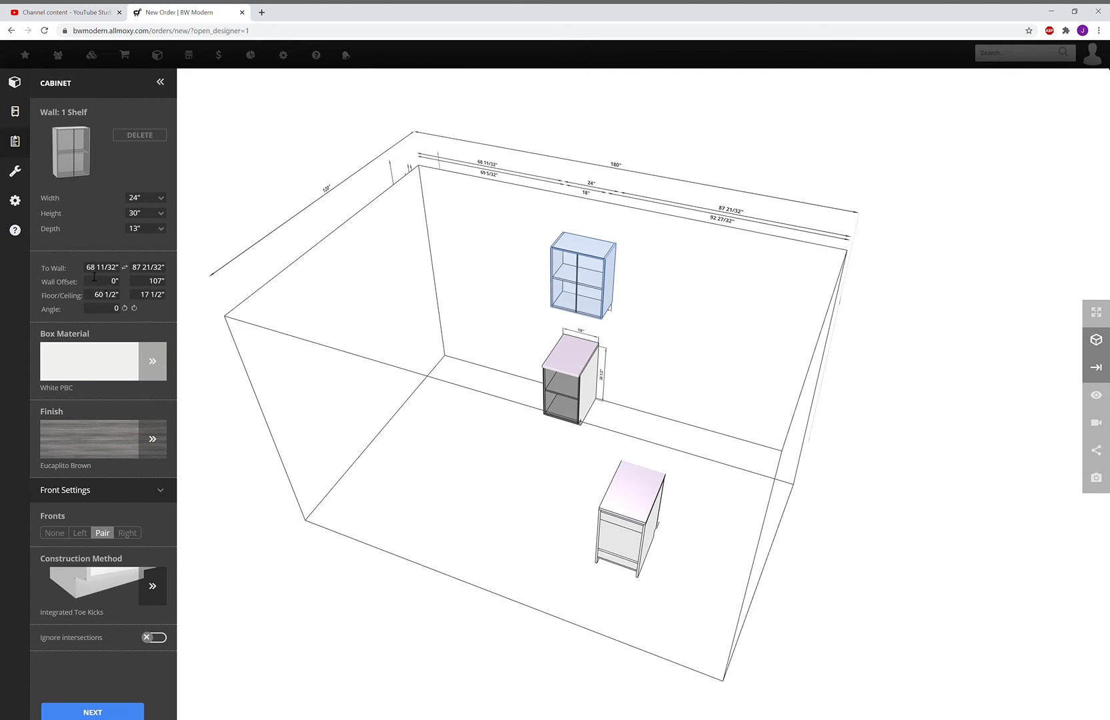
pyautogui.click(96, 298)
pyautogui.write('54')
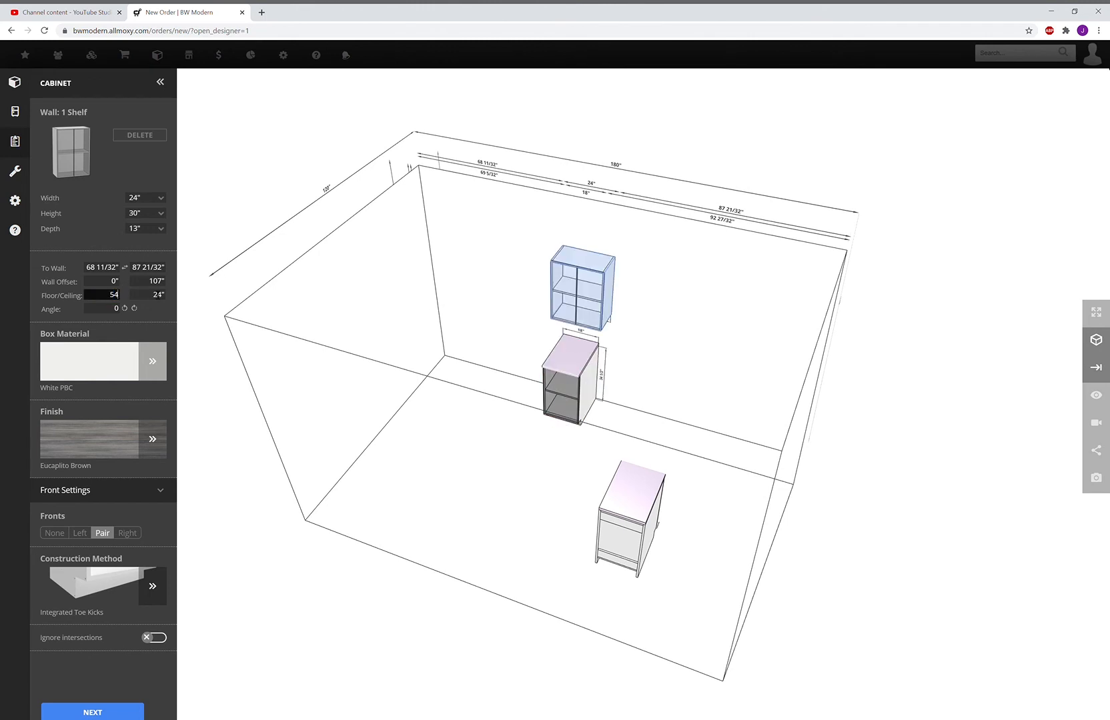
pyautogui.moveTo(387, 327); pyautogui.dragTo(375, 376)
pyautogui.click(597, 311)
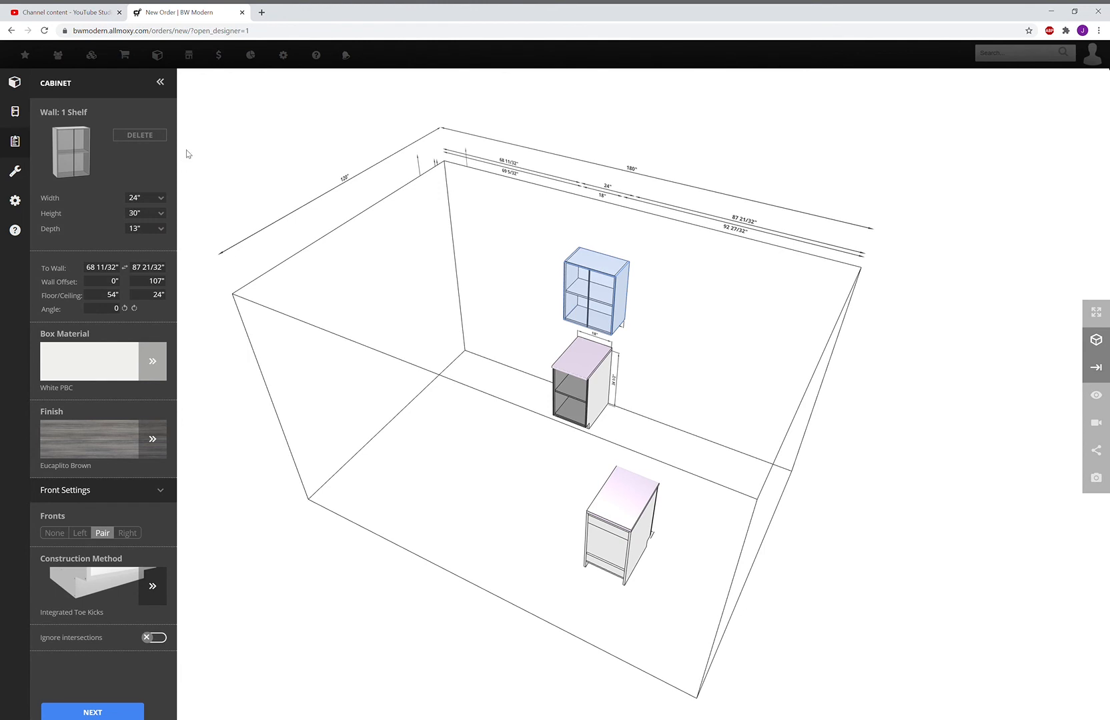
pyautogui.click(15, 112)
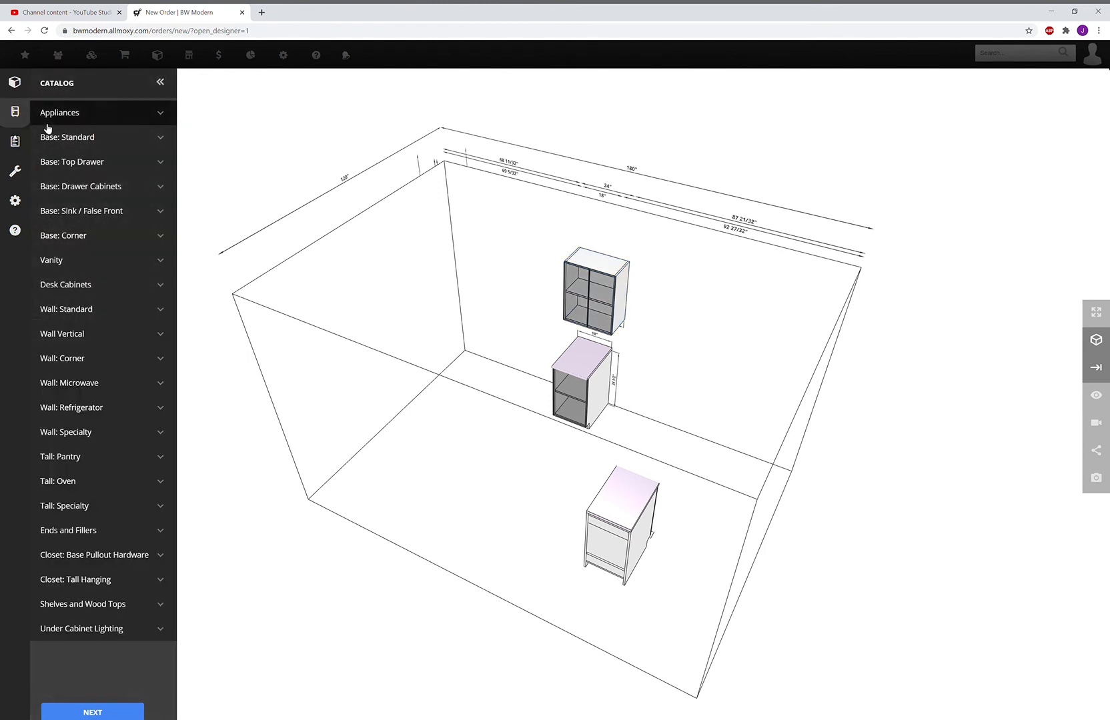
# Add another 18" Base: 1 Shelf cabinet flush beside the one under the wall cabinet
pyautogui.click(94, 140)
pyautogui.moveTo(91, 199); pyautogui.dragTo(609, 380)
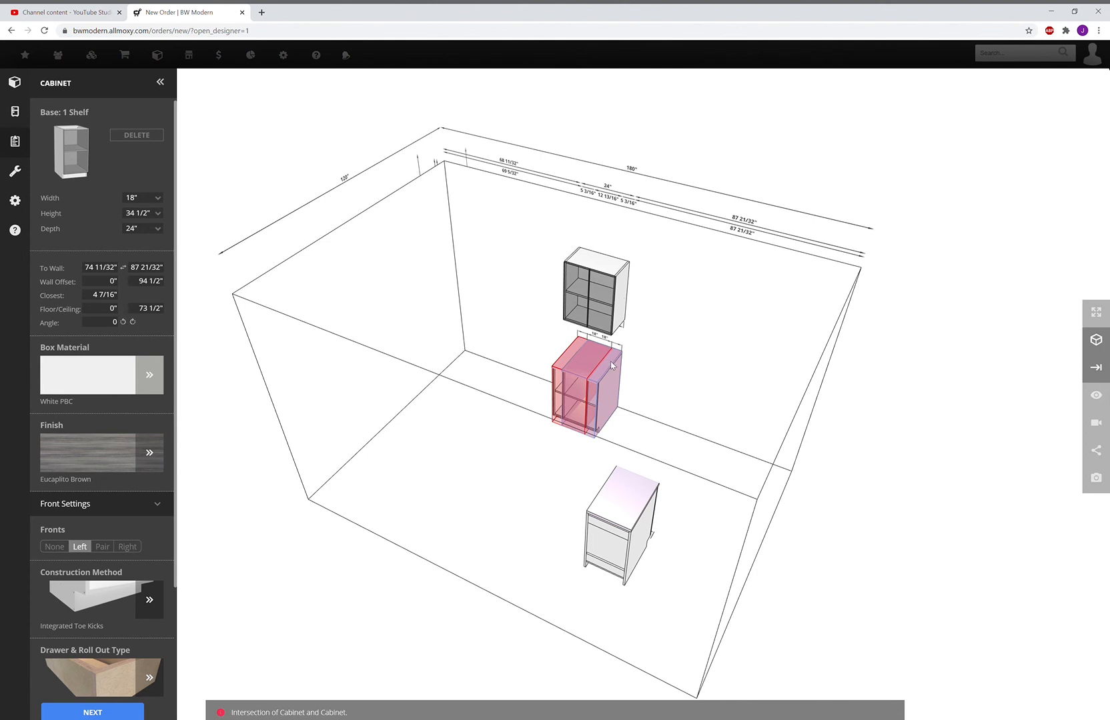
pyautogui.moveTo(612, 365); pyautogui.dragTo(643, 373)
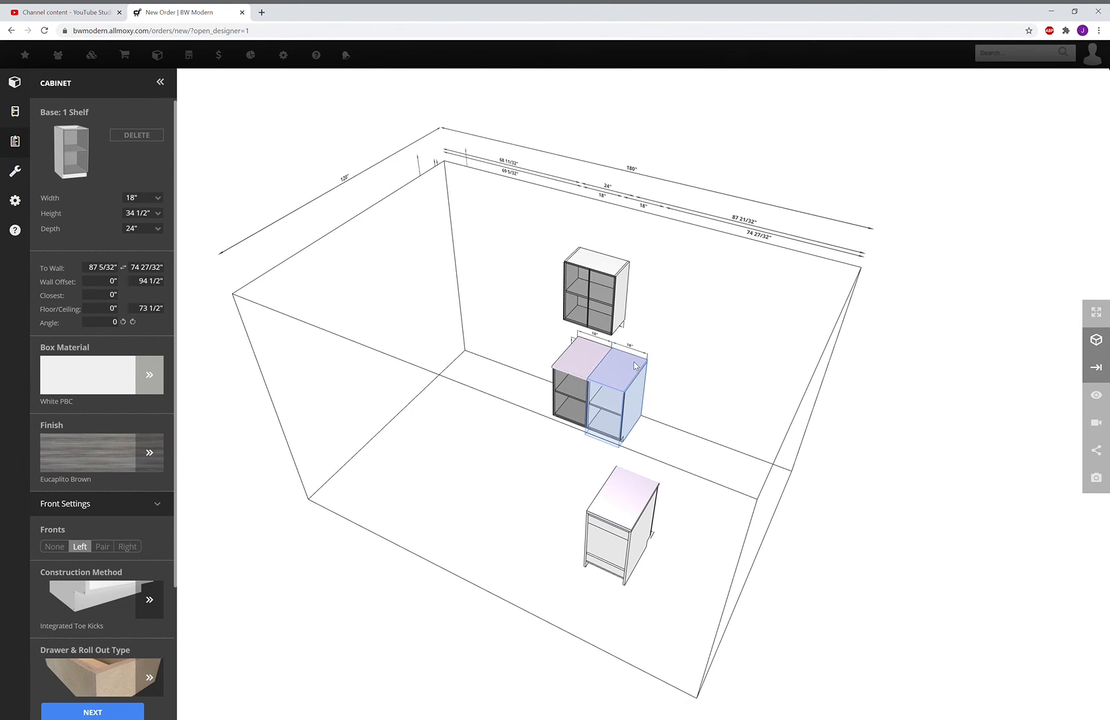
pyautogui.moveTo(493, 368); pyautogui.dragTo(516, 364)
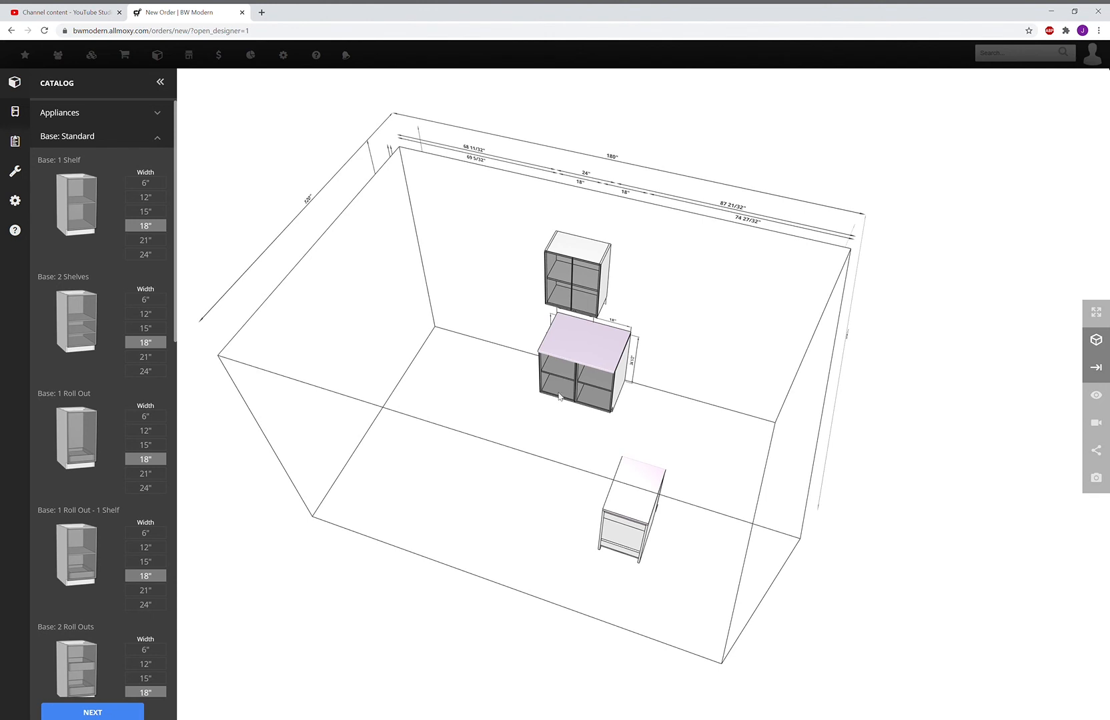
pyautogui.moveTo(527, 365); pyautogui.dragTo(523, 362)
pyautogui.click(592, 370)
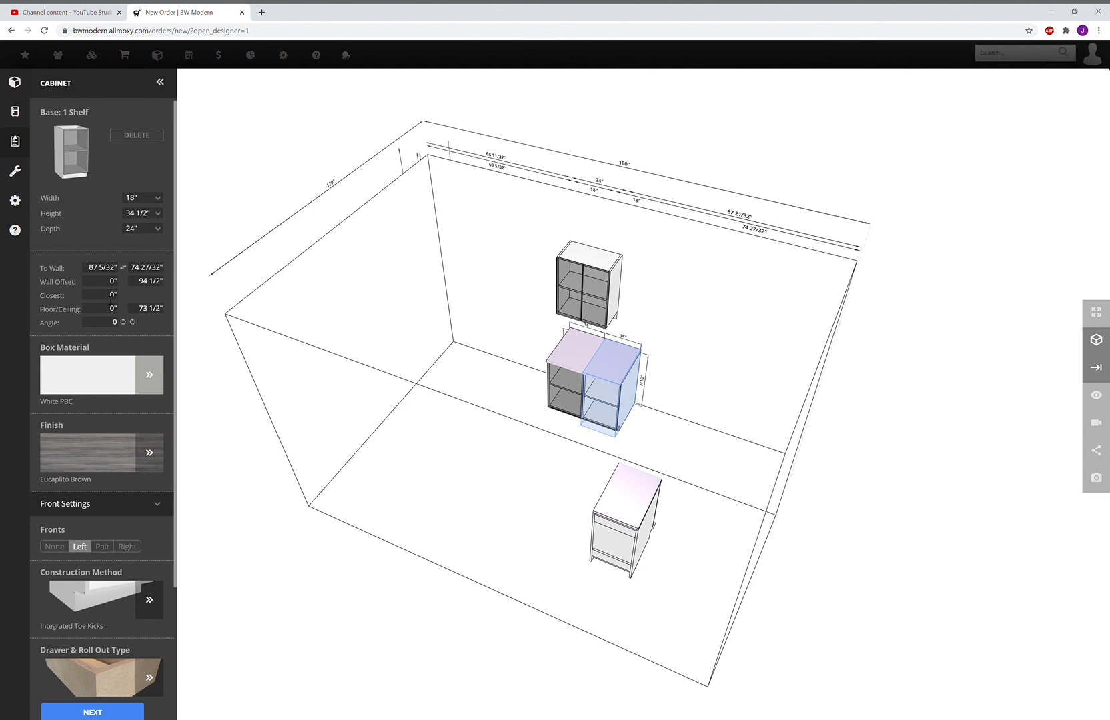
pyautogui.click(112, 298)
pyautogui.write('6')
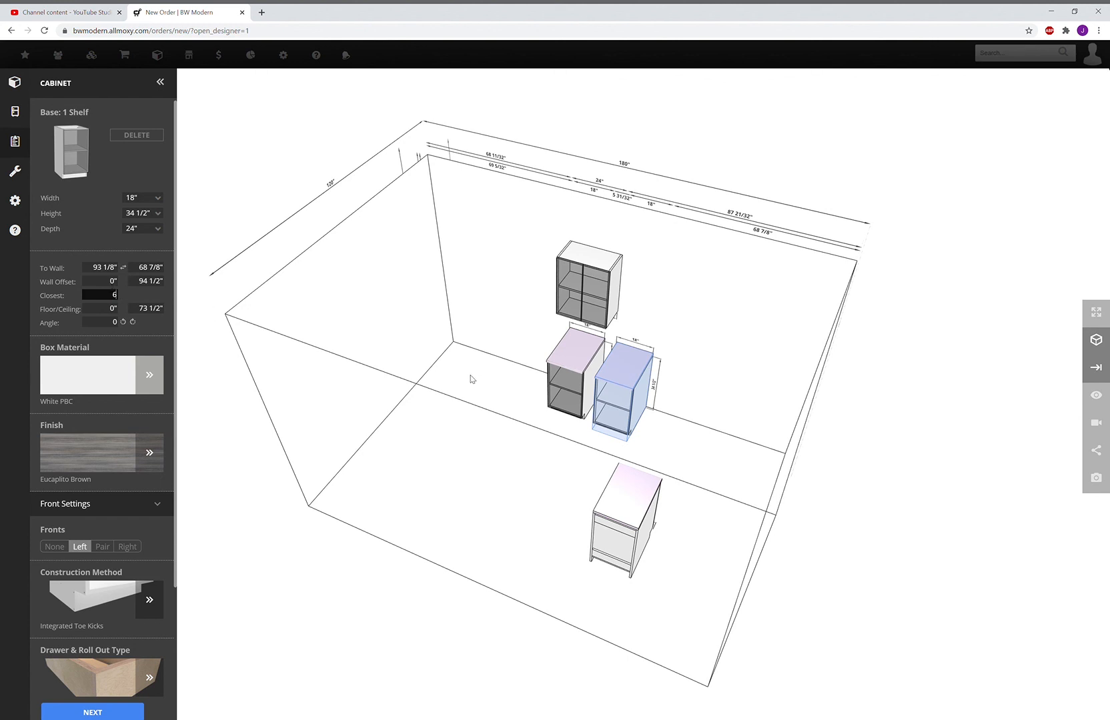
pyautogui.click(111, 282)
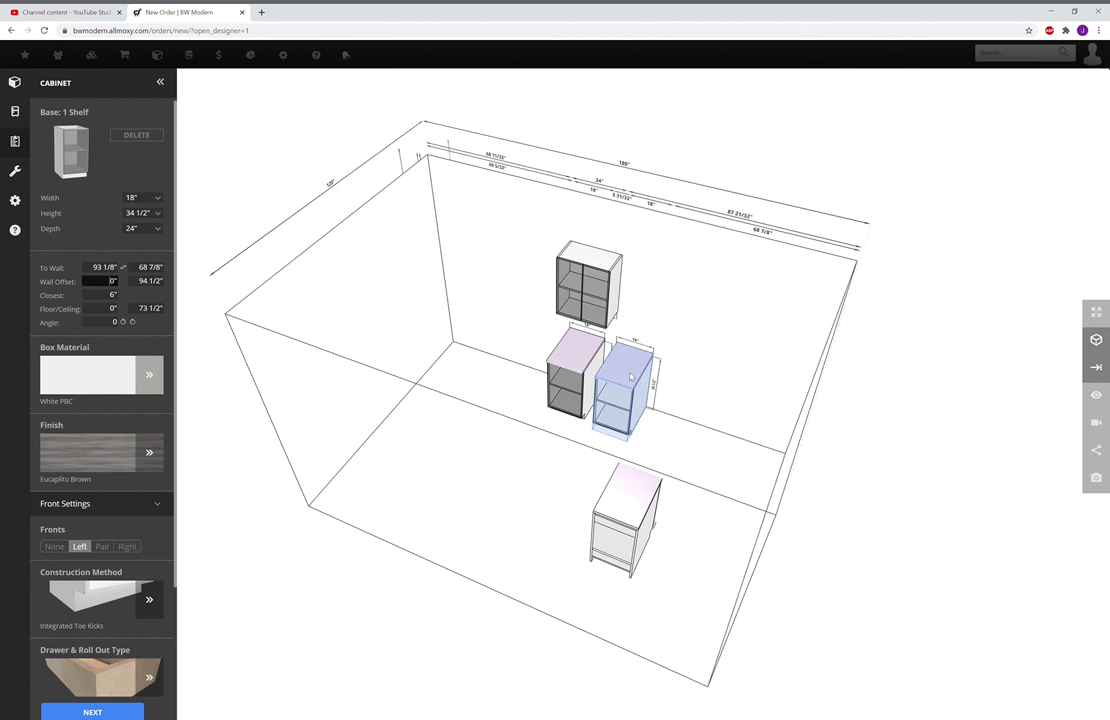
pyautogui.click(106, 295)
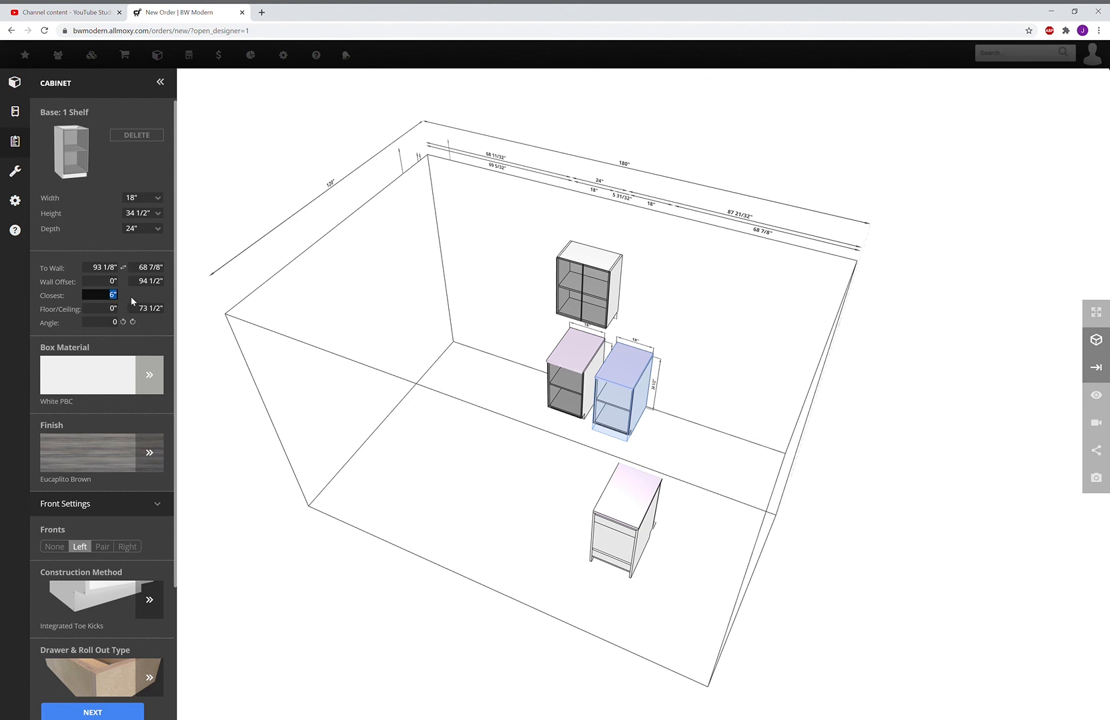
pyautogui.write('3')
pyautogui.click(110, 281)
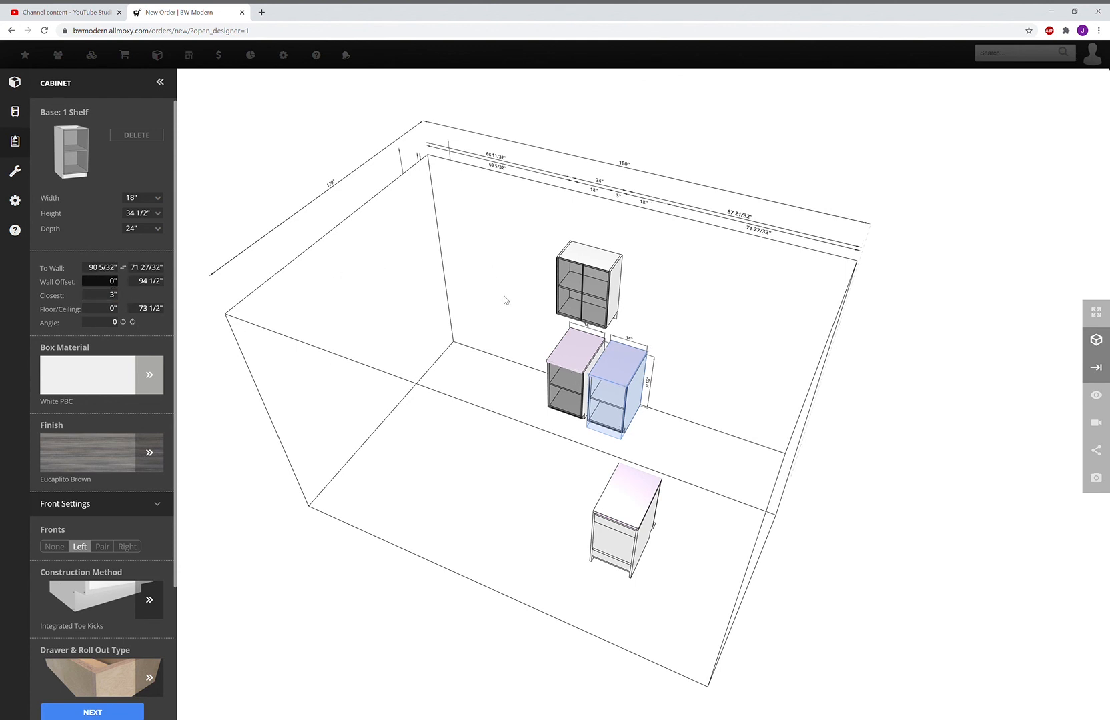
pyautogui.moveTo(501, 268); pyautogui.dragTo(517, 278)
pyautogui.moveTo(501, 423); pyautogui.dragTo(584, 436)
pyautogui.moveTo(478, 374); pyautogui.dragTo(434, 390)
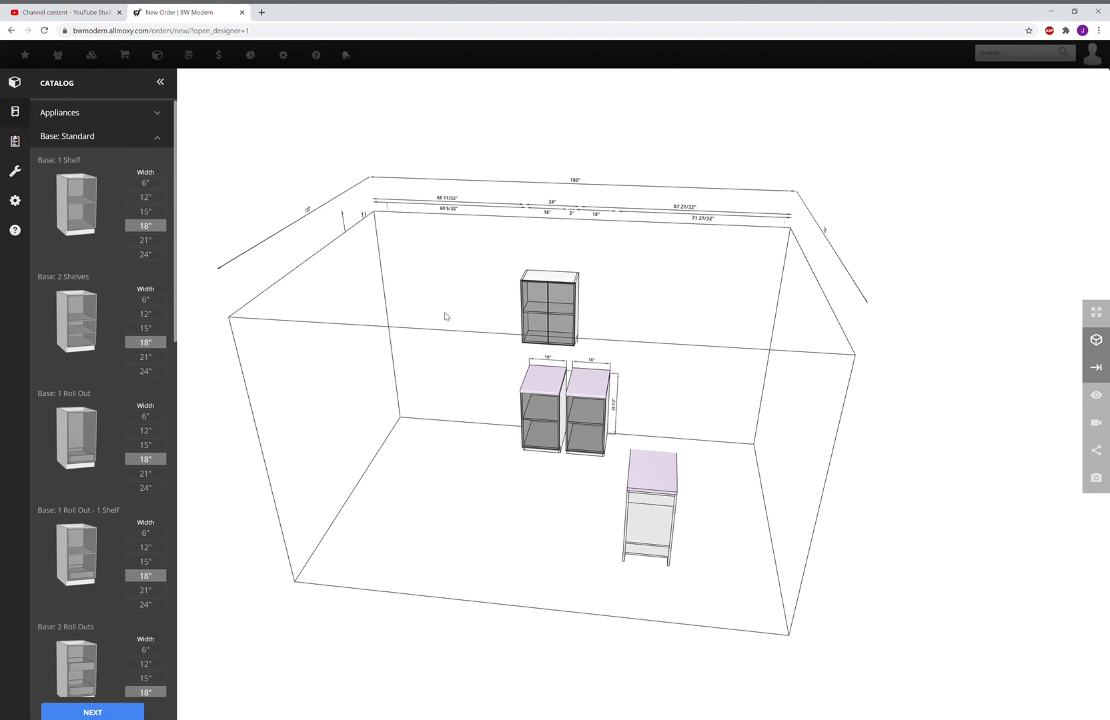
pyautogui.moveTo(453, 311); pyautogui.dragTo(493, 335)
pyautogui.moveTo(601, 376); pyautogui.dragTo(582, 379)
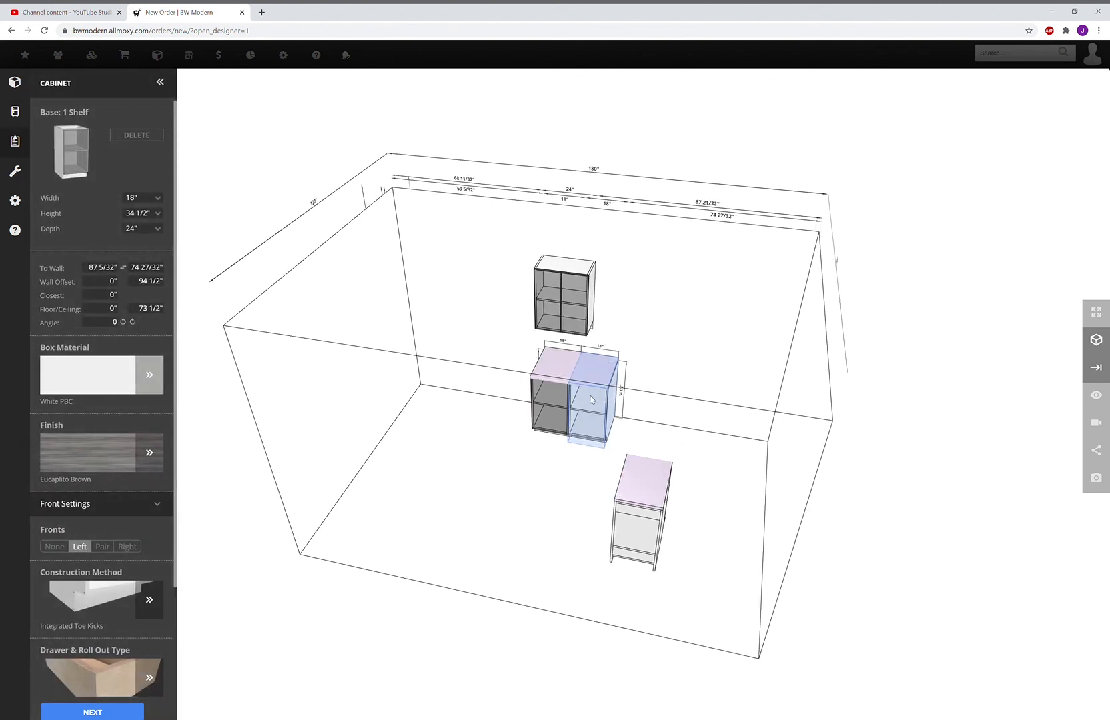
pyautogui.click(512, 441)
pyautogui.scroll(-10, 112, 234)
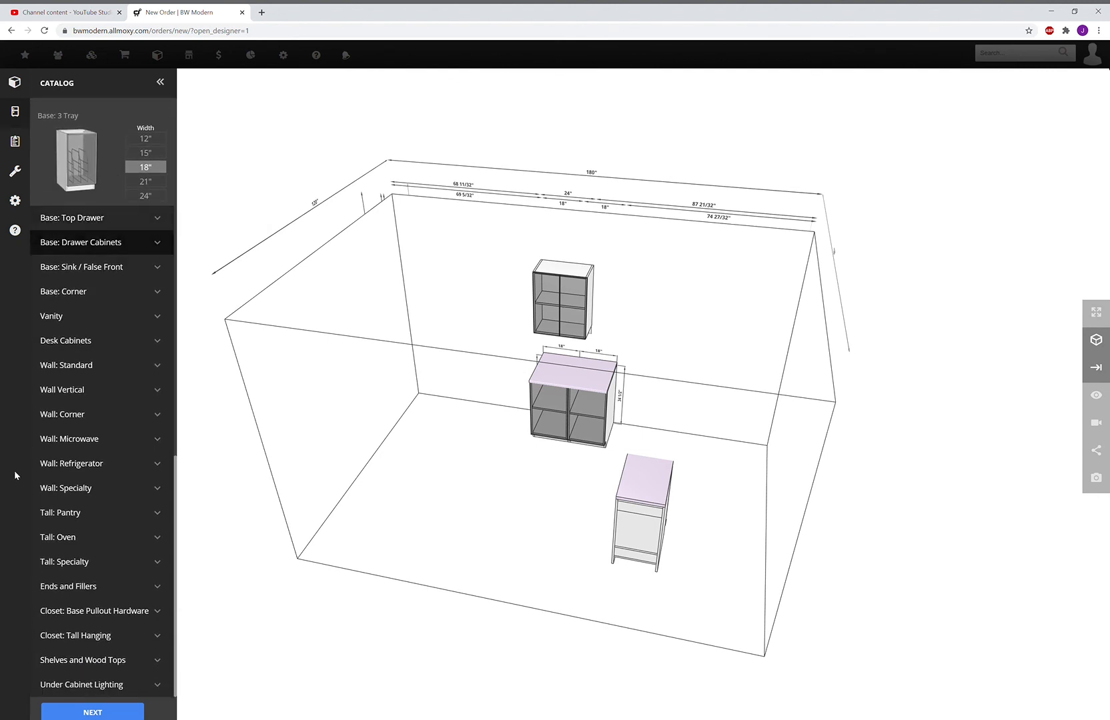
# Place a 3/4" Base: Applied End from Base Ends and Fillers on the right base cabinet
pyautogui.click(98, 593)
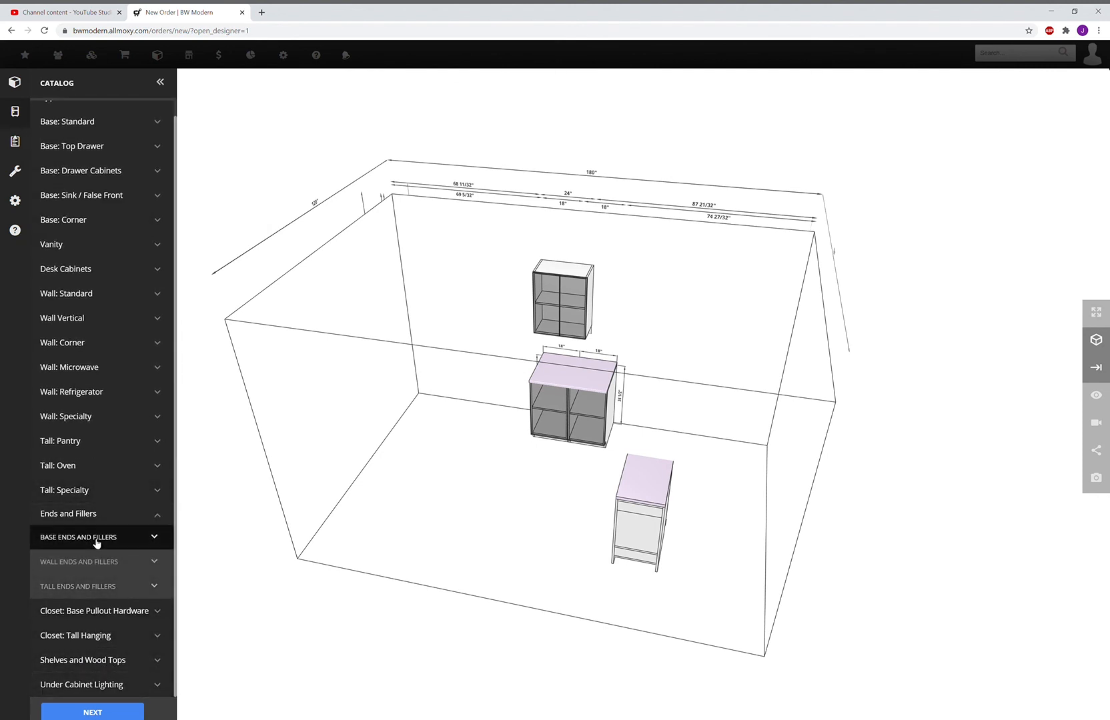
pyautogui.click(96, 541)
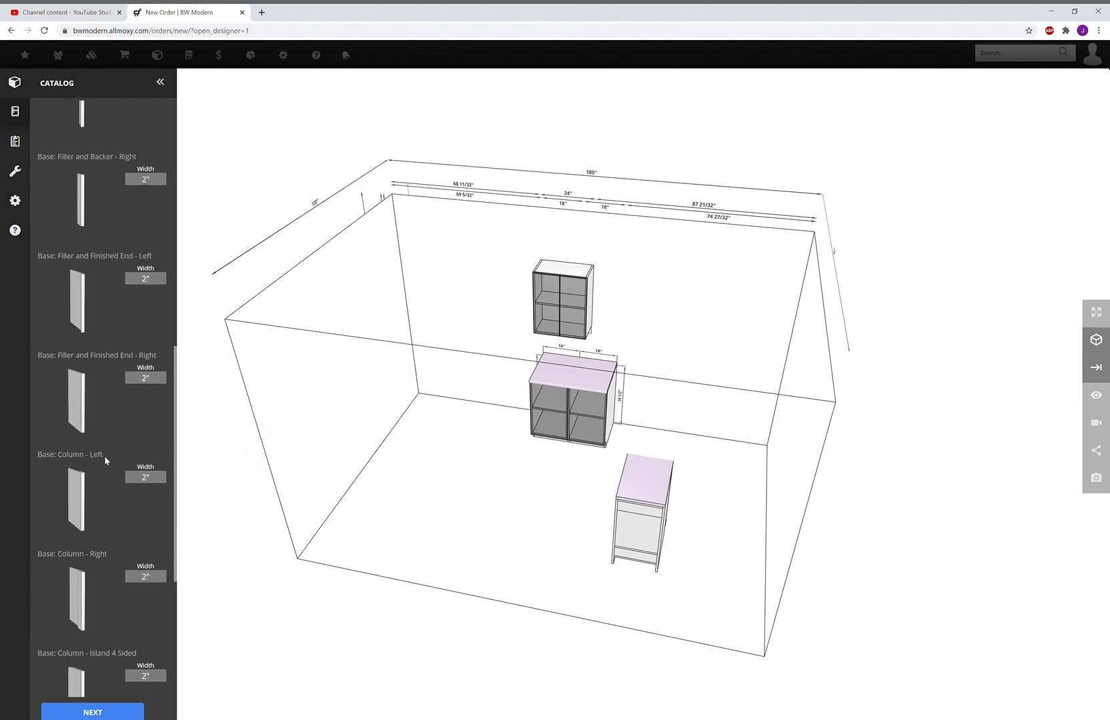
pyautogui.scroll(-2, 102, 494)
pyautogui.scroll(5, 93, 301)
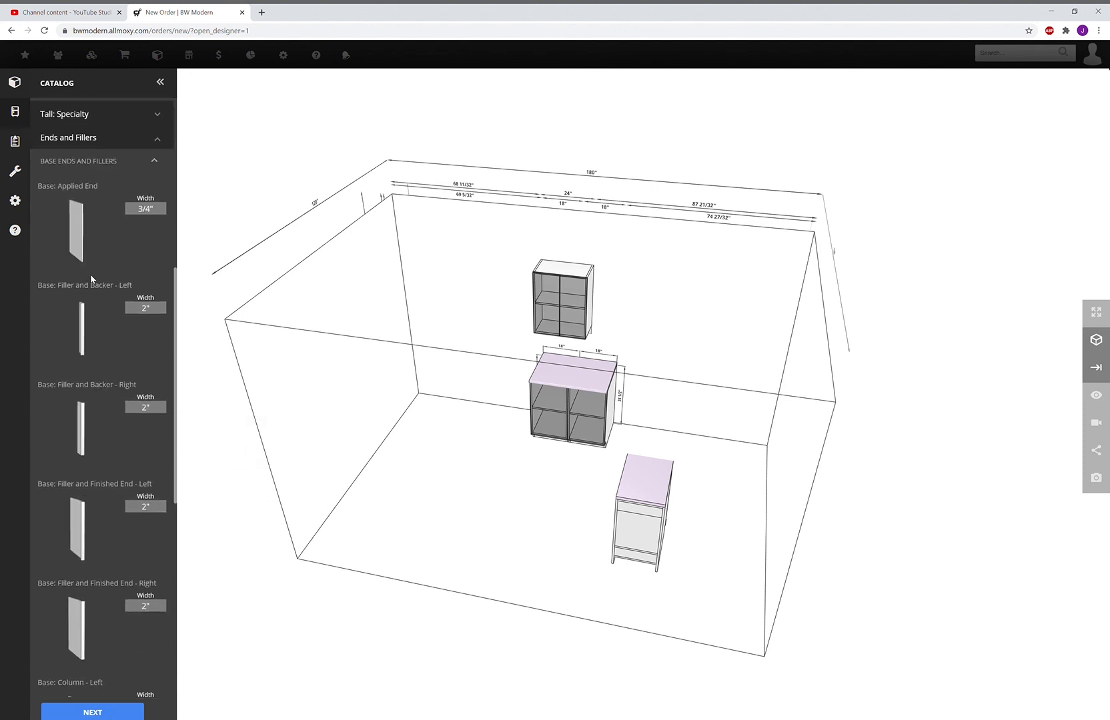
pyautogui.moveTo(93, 268); pyautogui.dragTo(667, 397)
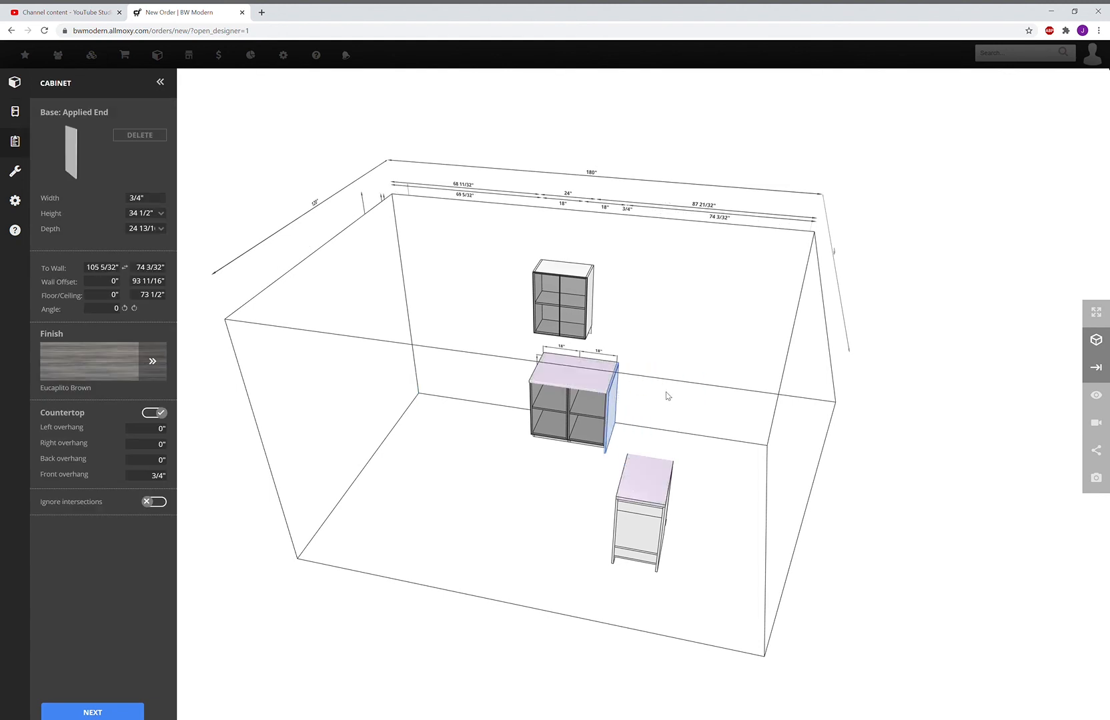
pyautogui.click(539, 483)
pyautogui.click(586, 407)
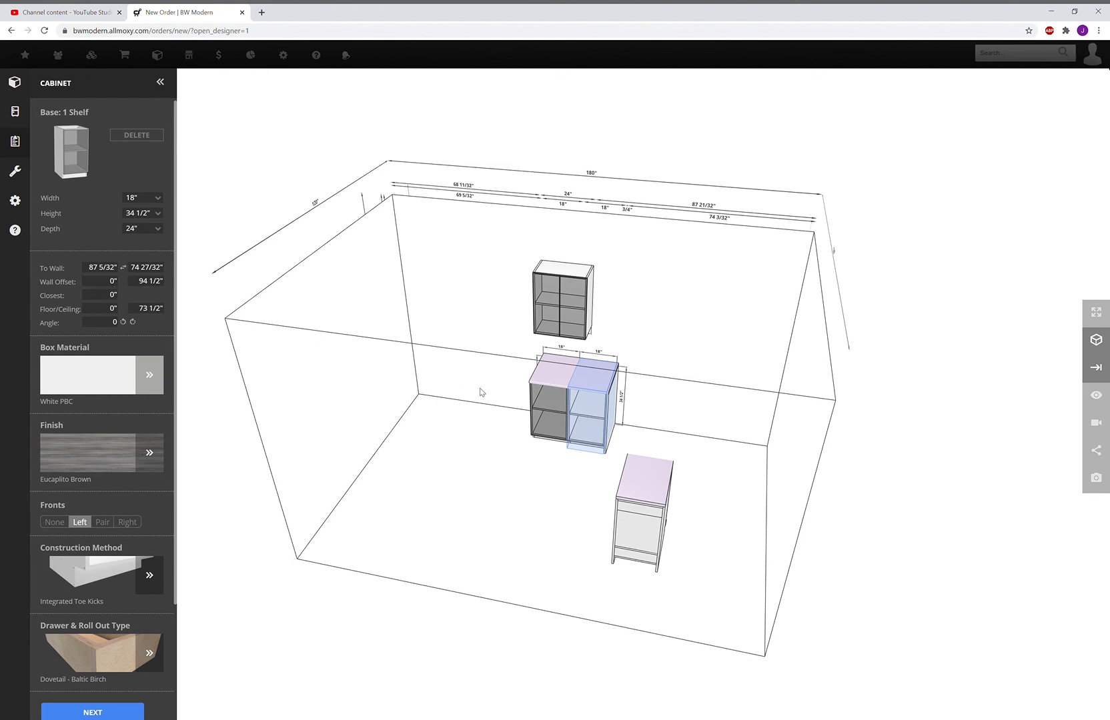
pyautogui.moveTo(495, 408); pyautogui.dragTo(525, 447)
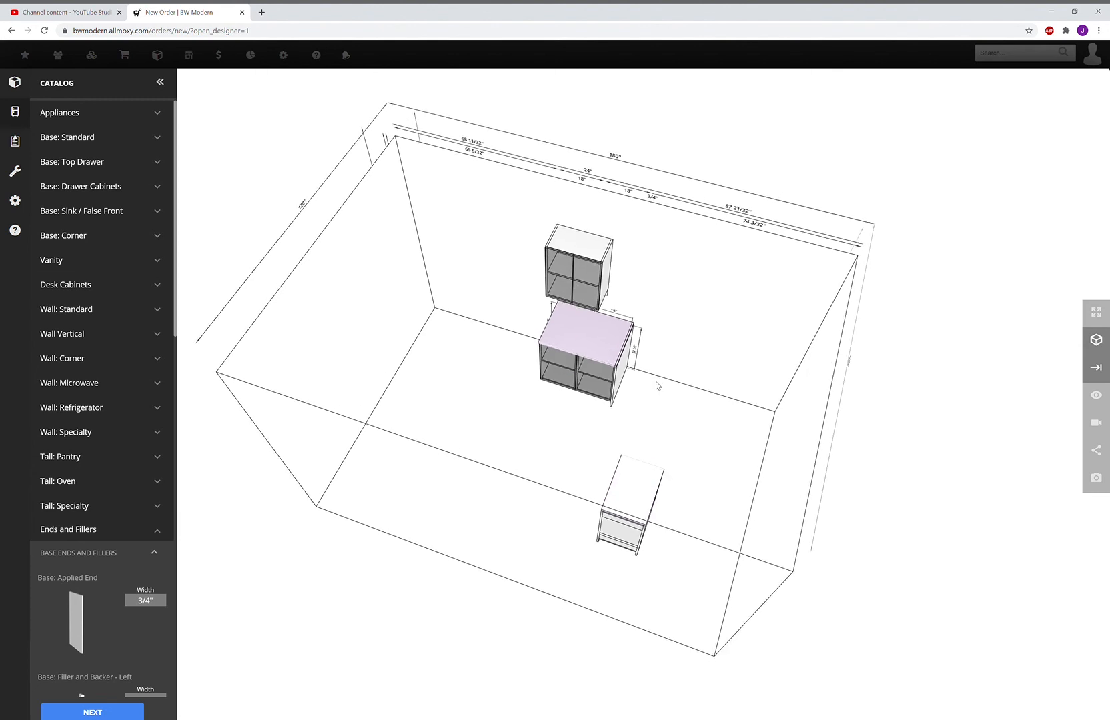
pyautogui.moveTo(526, 397); pyautogui.dragTo(554, 384)
pyautogui.click(556, 382)
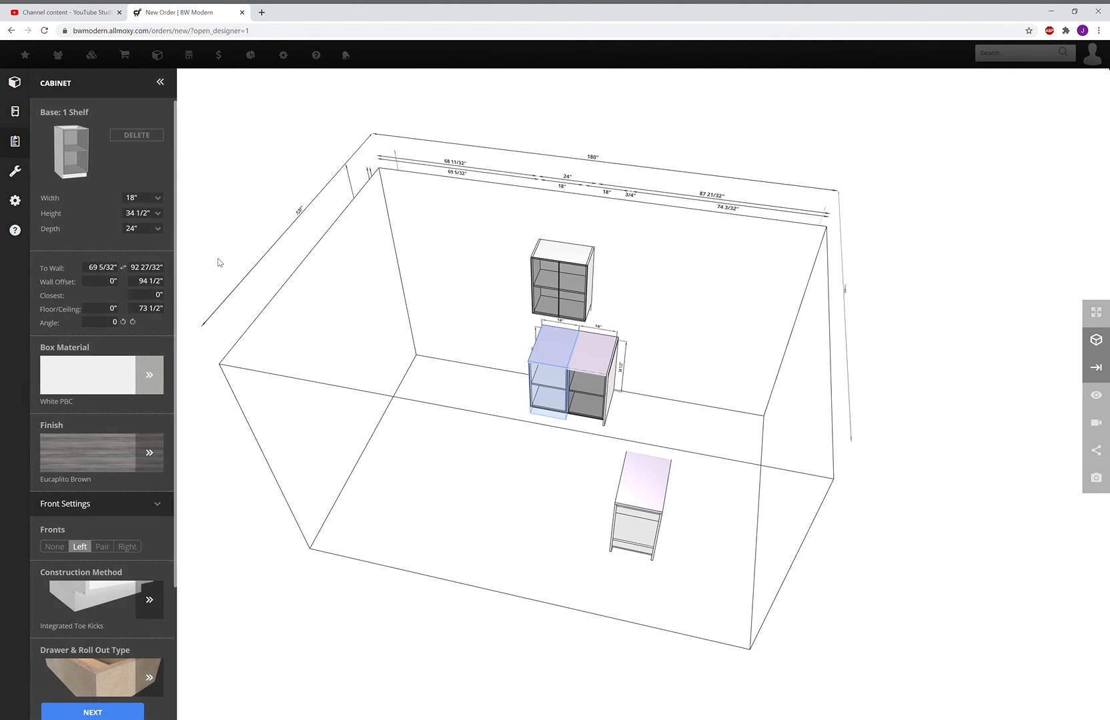